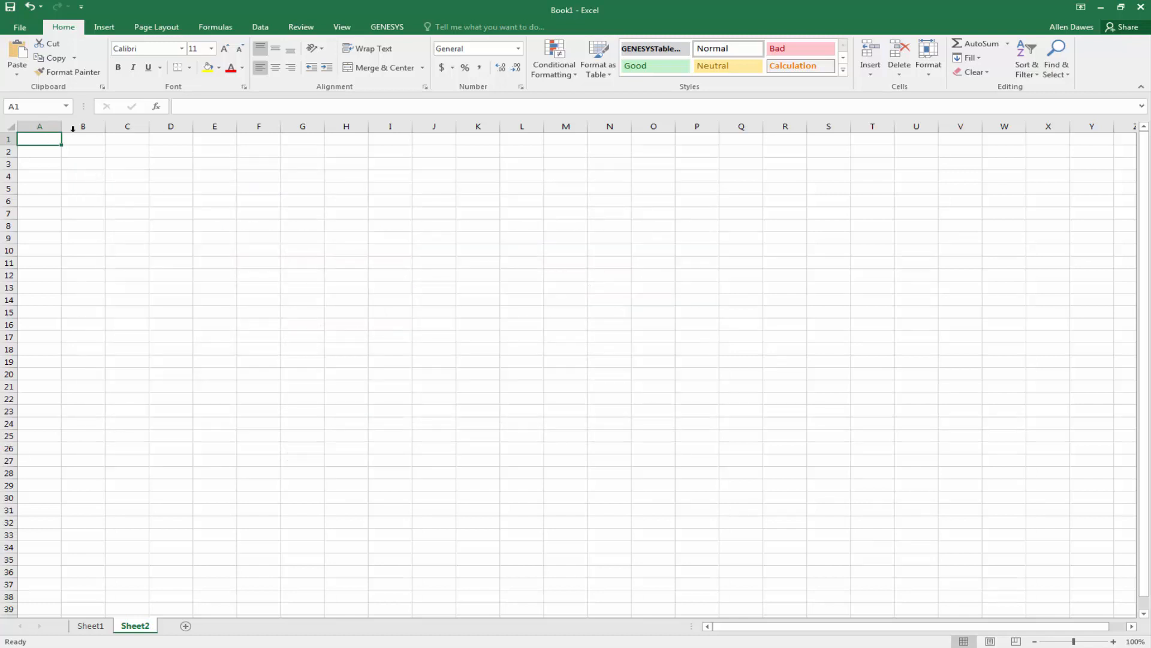
# Log in to the local GENESYS repository by entering the account password in the Login dialog.
pyautogui.click(387, 27)
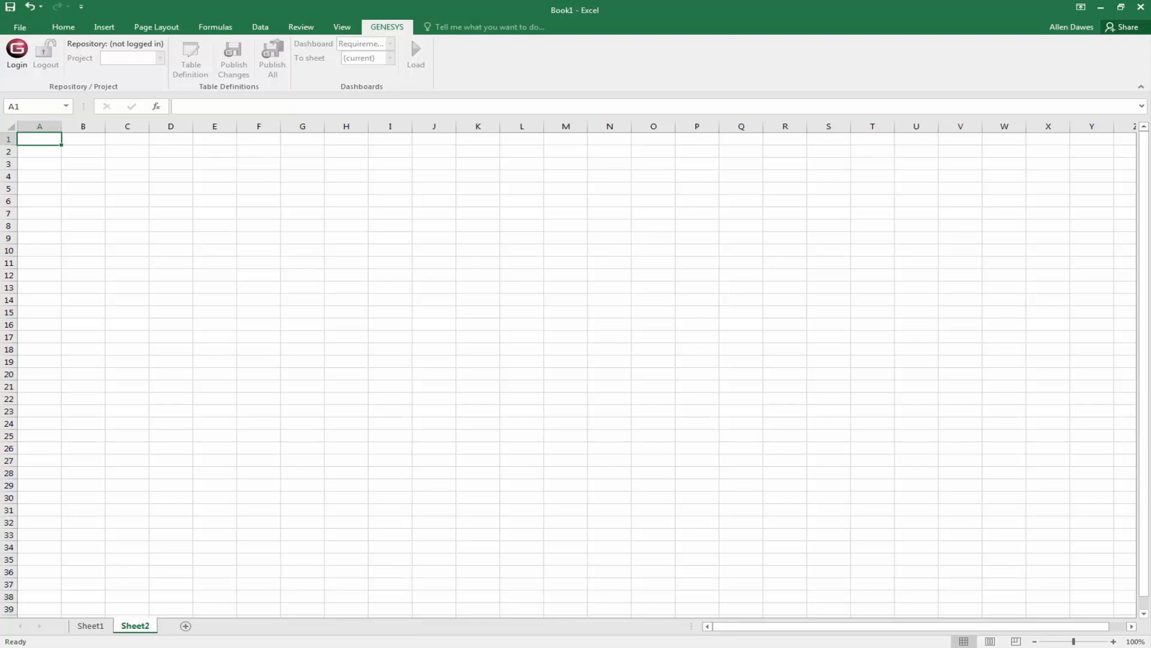
pyautogui.click(20, 62)
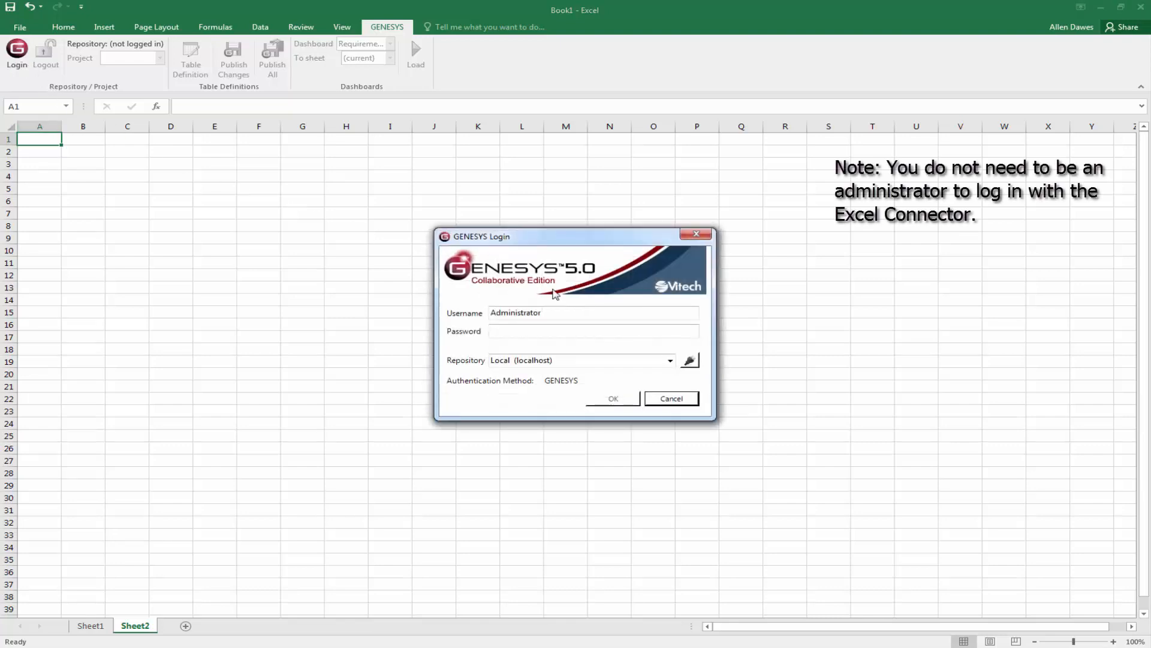
pyautogui.click(651, 330)
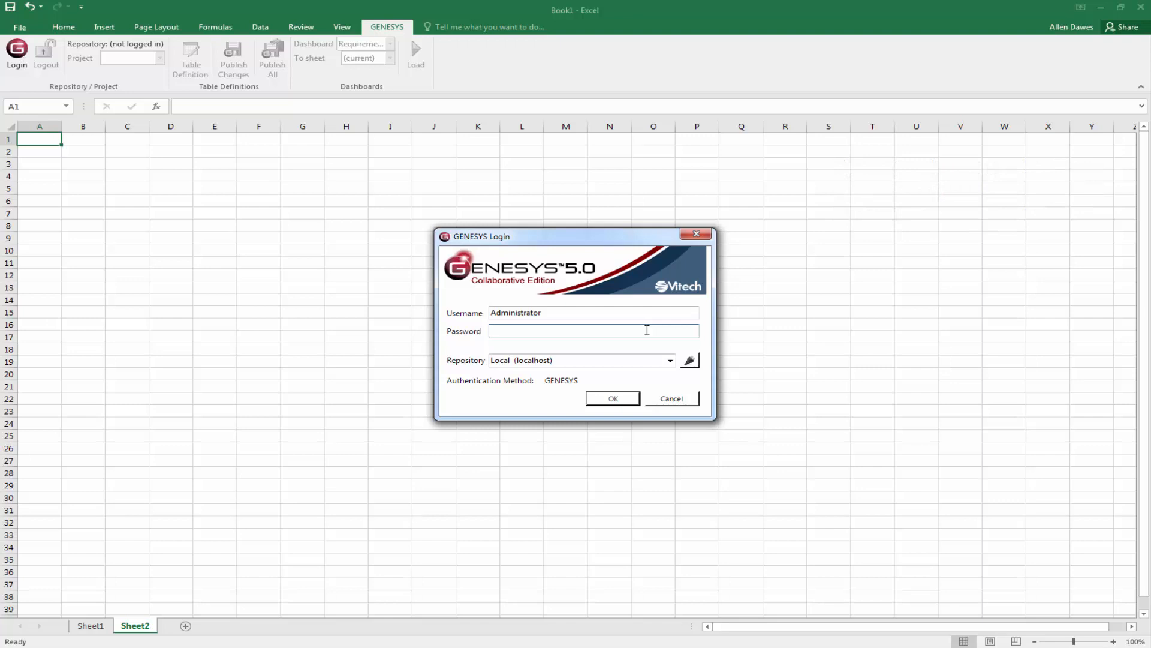
pyautogui.write('admin')
pyautogui.click(609, 407)
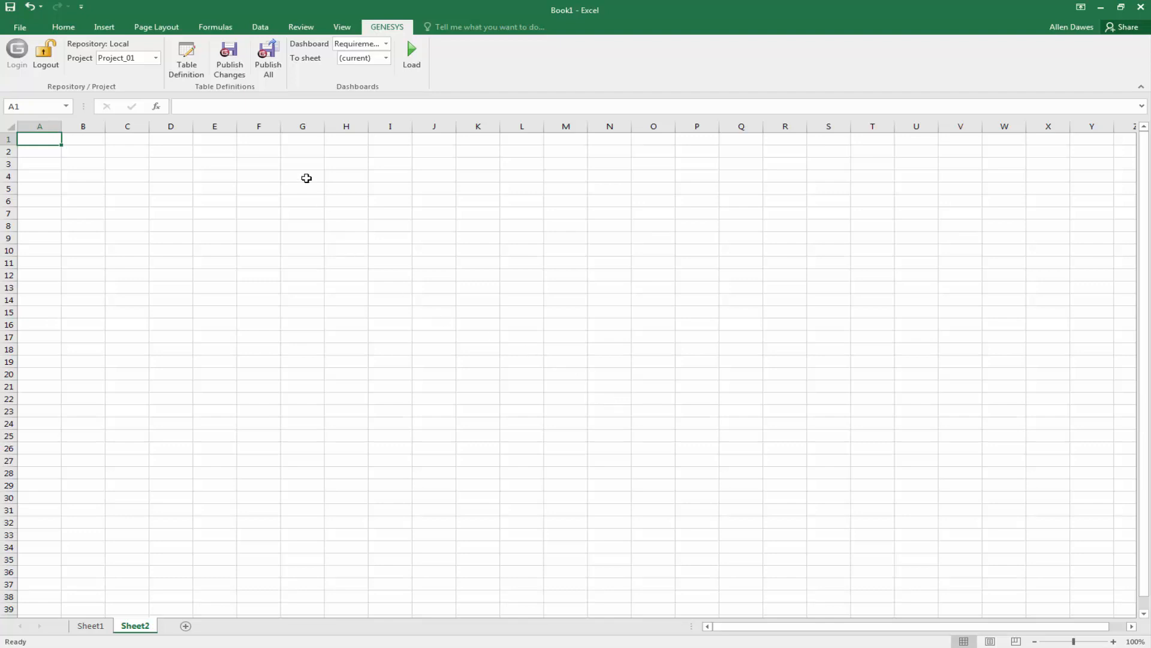
# Select the SAMPLE: Geospatial Library project and bring up the Table Definition dialog.
pyautogui.click(156, 58)
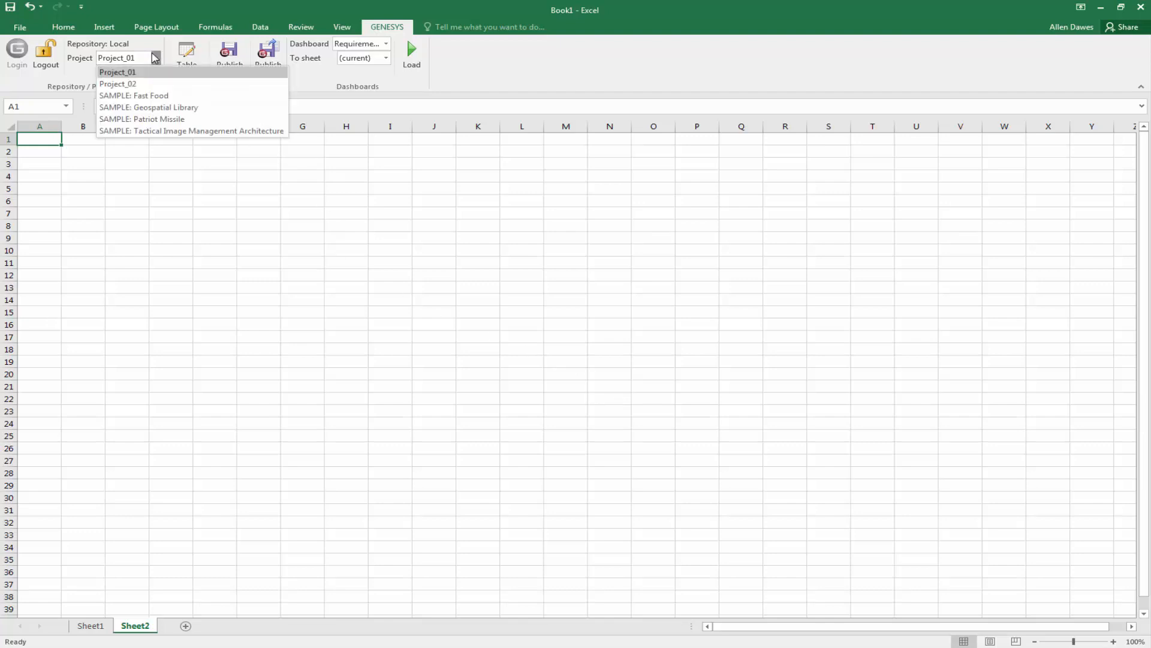
pyautogui.click(149, 108)
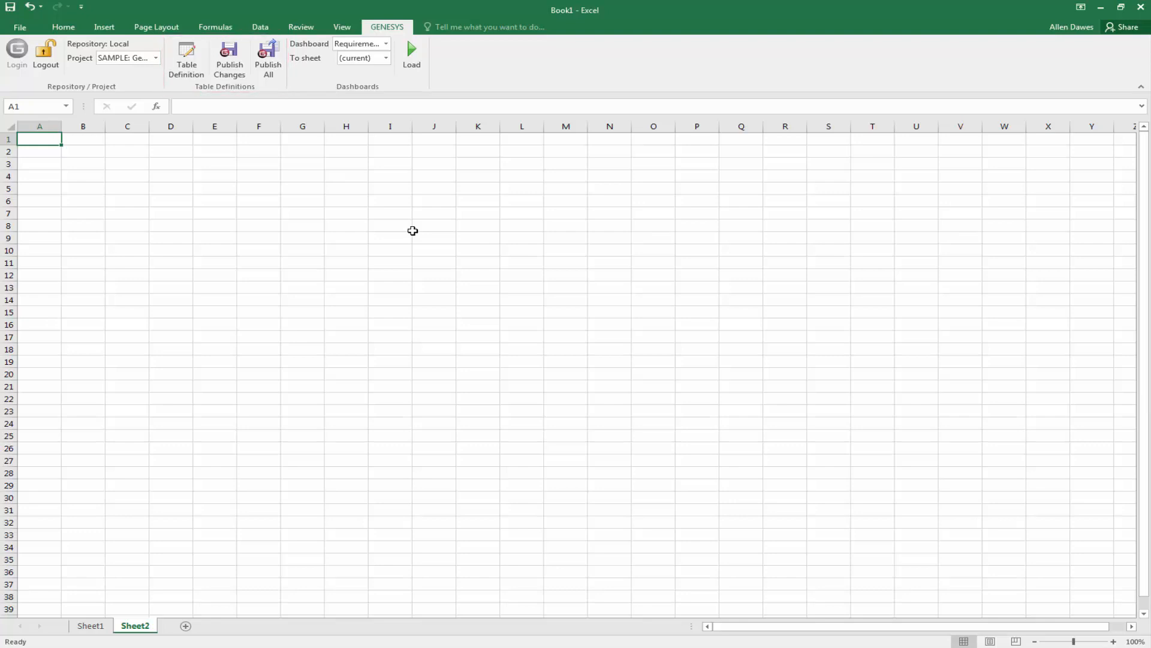
pyautogui.click(180, 56)
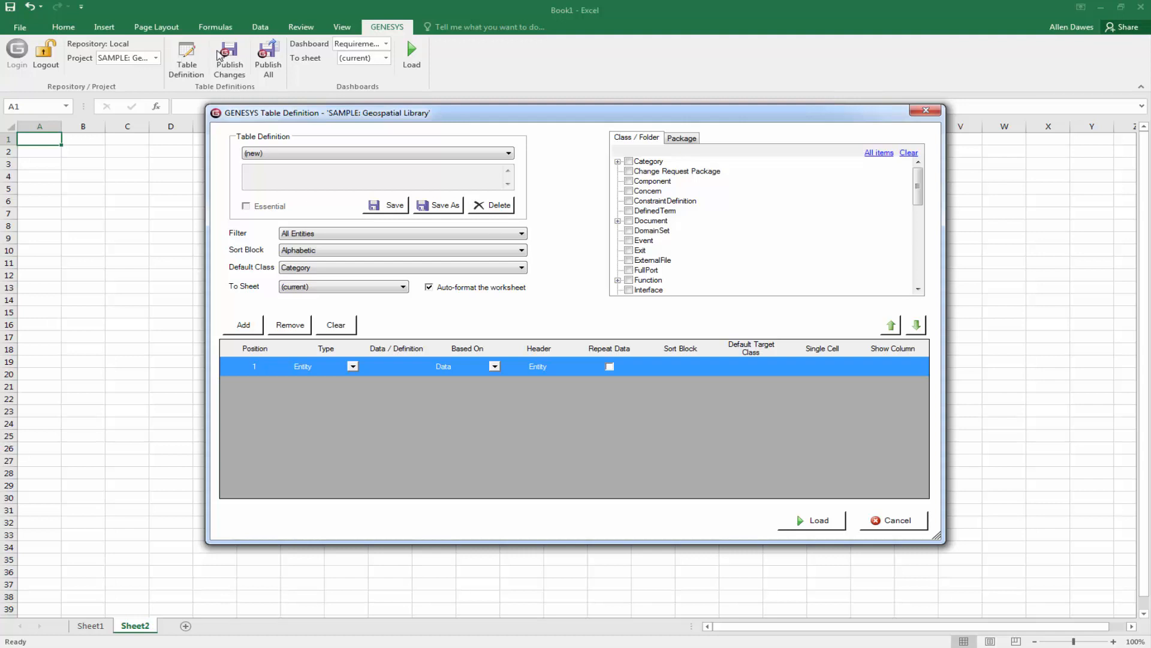
# Choose the saved Requirements table definition and load it into Sheet2.
pyautogui.click(509, 154)
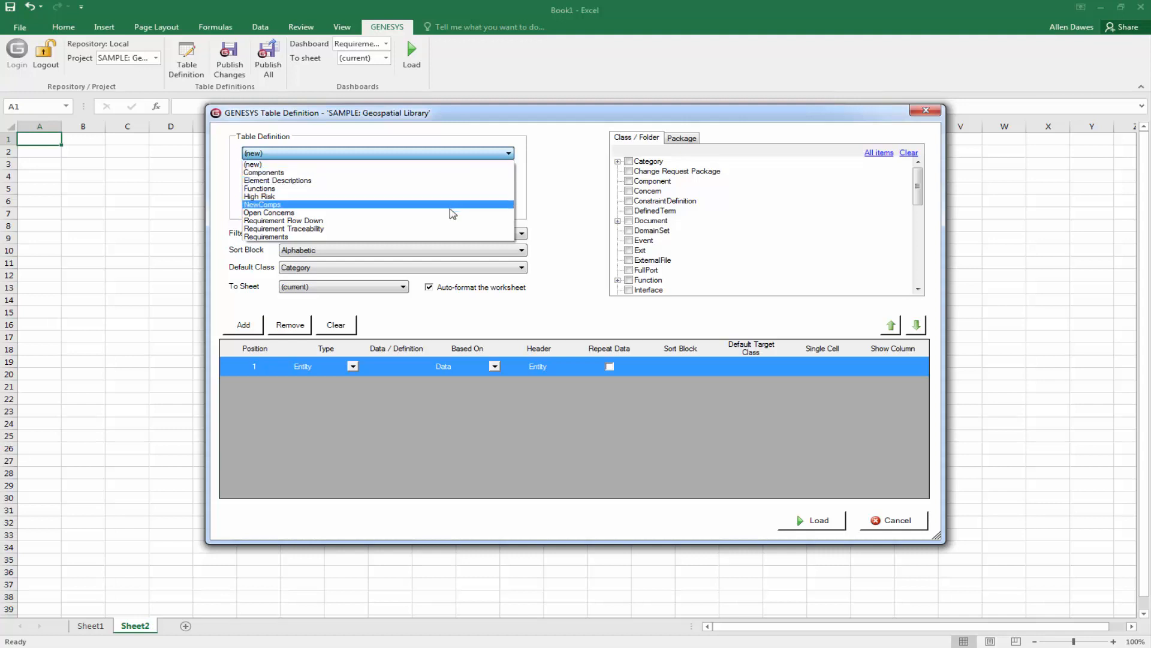
pyautogui.click(452, 239)
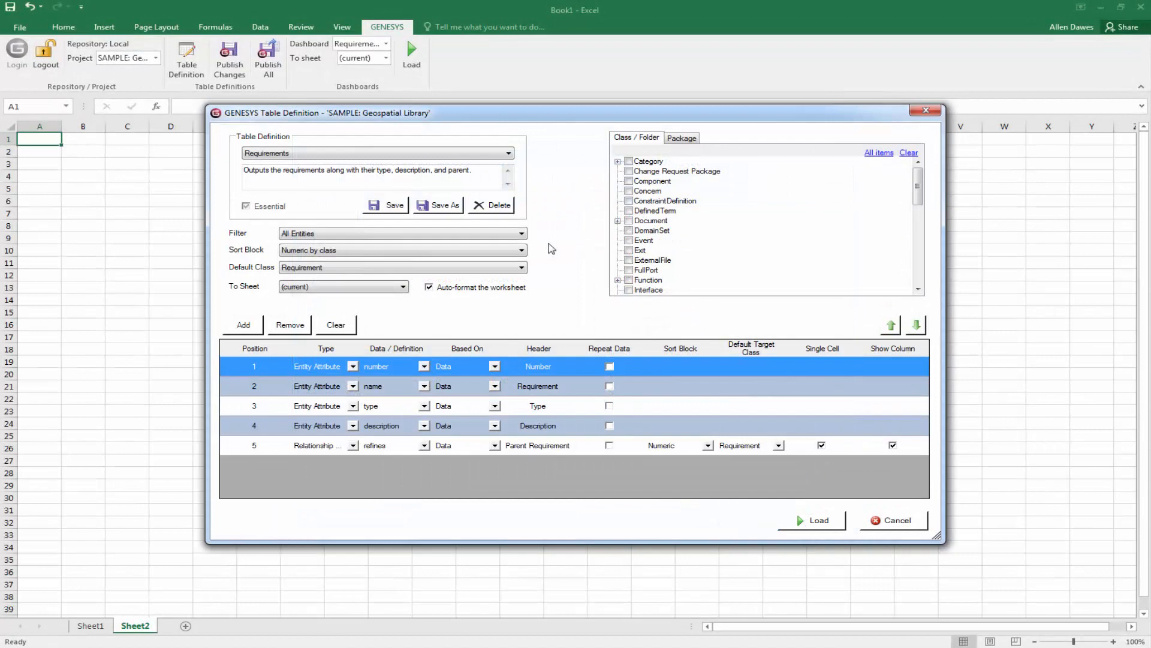
pyautogui.click(835, 526)
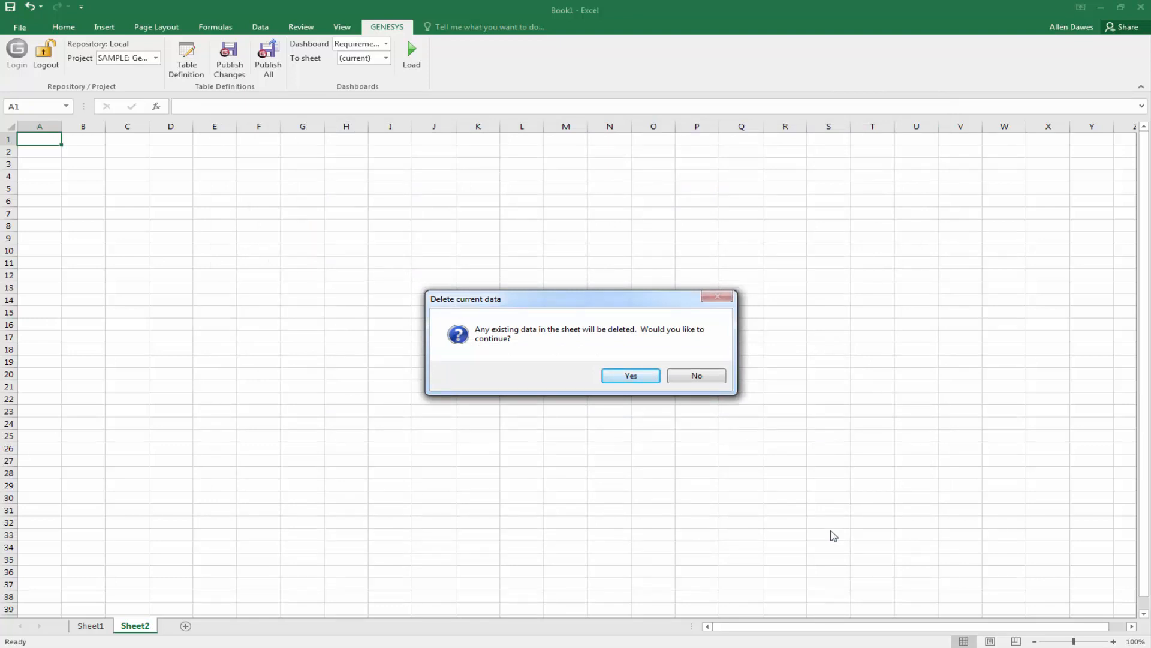
# Confirm replacing the sheet's data with the Requirements table, then go to Sheet1.
pyautogui.click(642, 377)
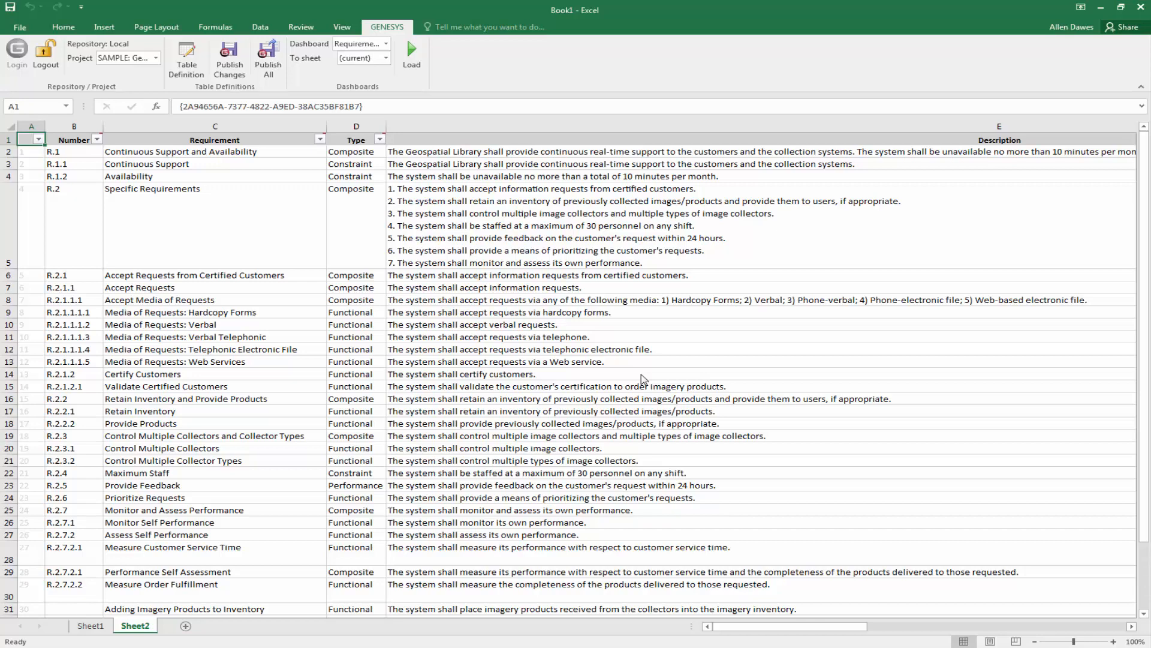
pyautogui.click(87, 628)
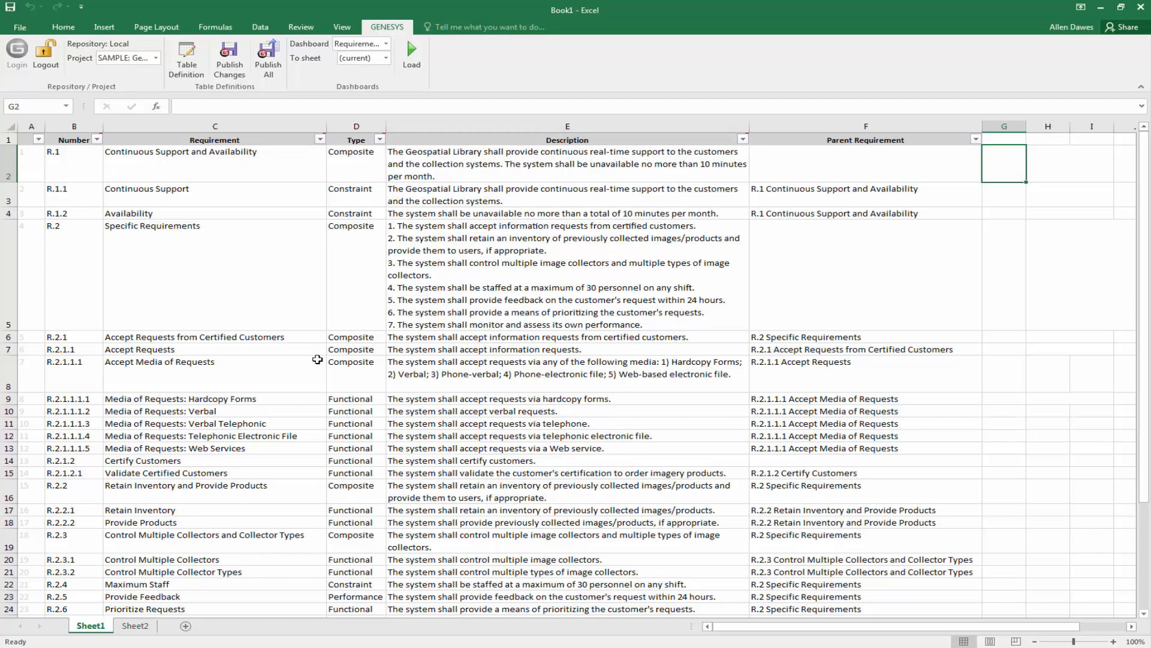
# Overwrite cell E3's description with 'Changed for the screencast from Connector.'.
pyautogui.click(522, 197)
pyautogui.doubleClick(522, 198)
pyautogui.moveTo(522, 197); pyautogui.dragTo(379, 177)
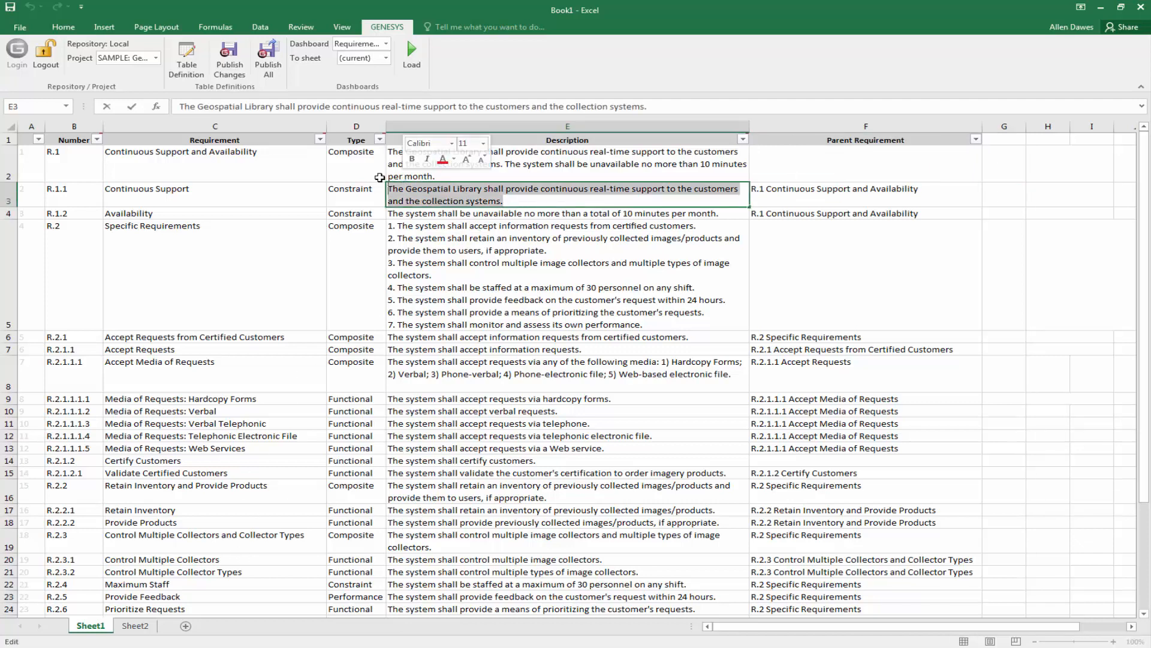
pyautogui.write('Changed for the ')
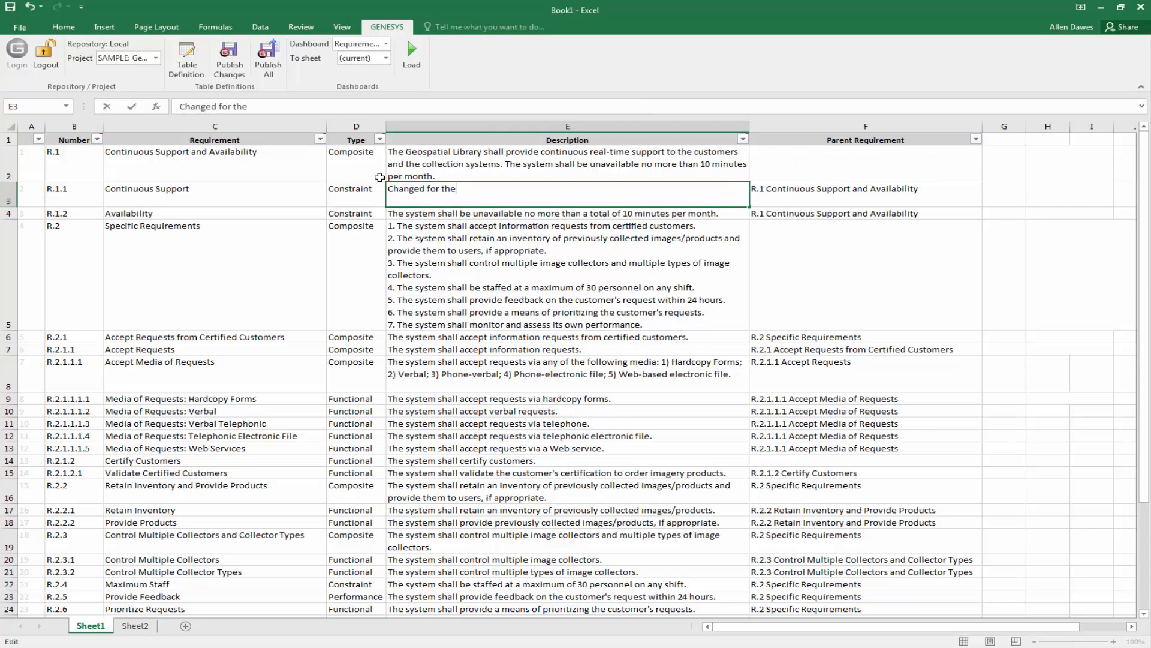
pyautogui.write('screencast from Connec')
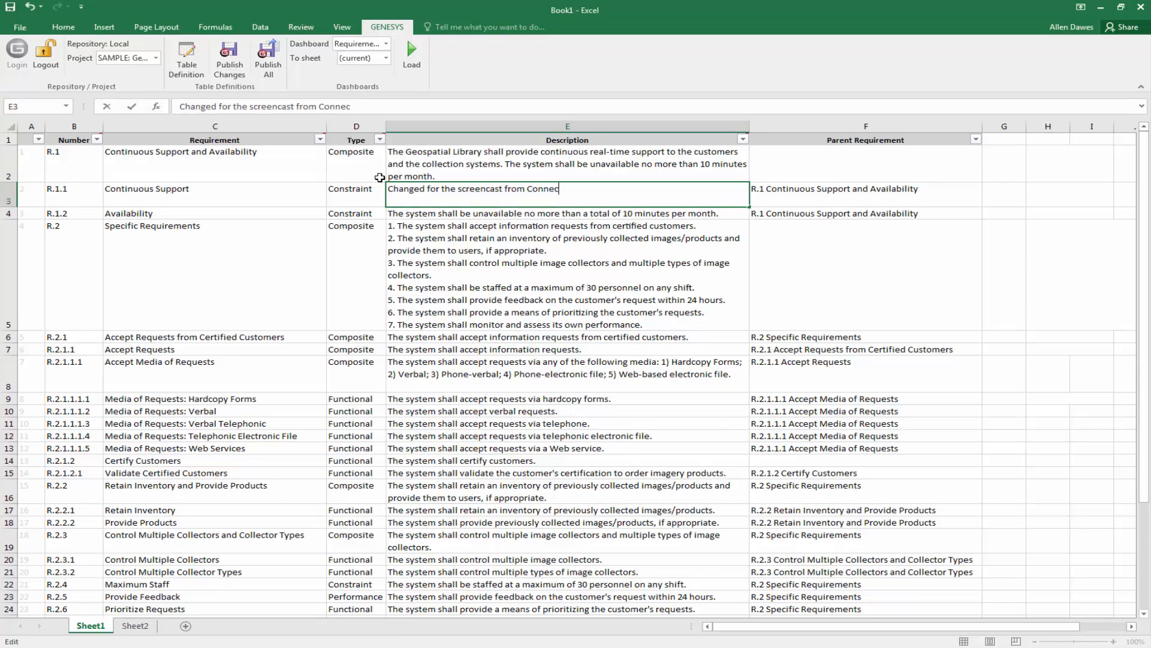
pyautogui.write('tor.')
pyautogui.click(513, 249)
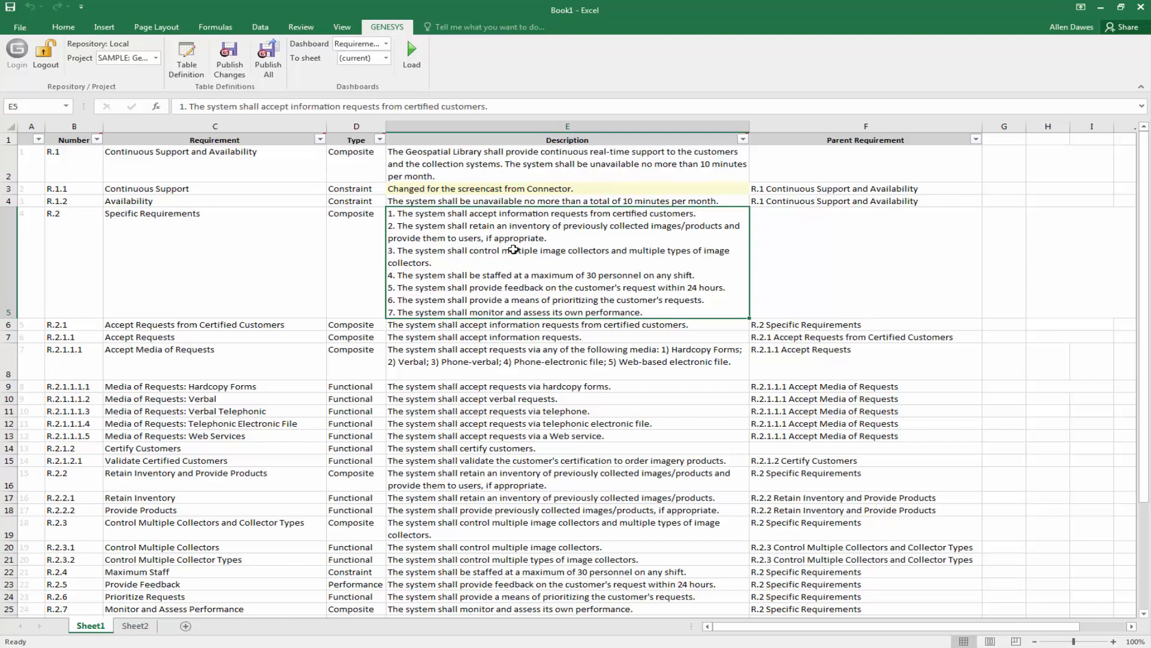
# Publish the edited description to the GENESYS database, then switch to GENESYS Collaborative Edition.
pyautogui.click(238, 55)
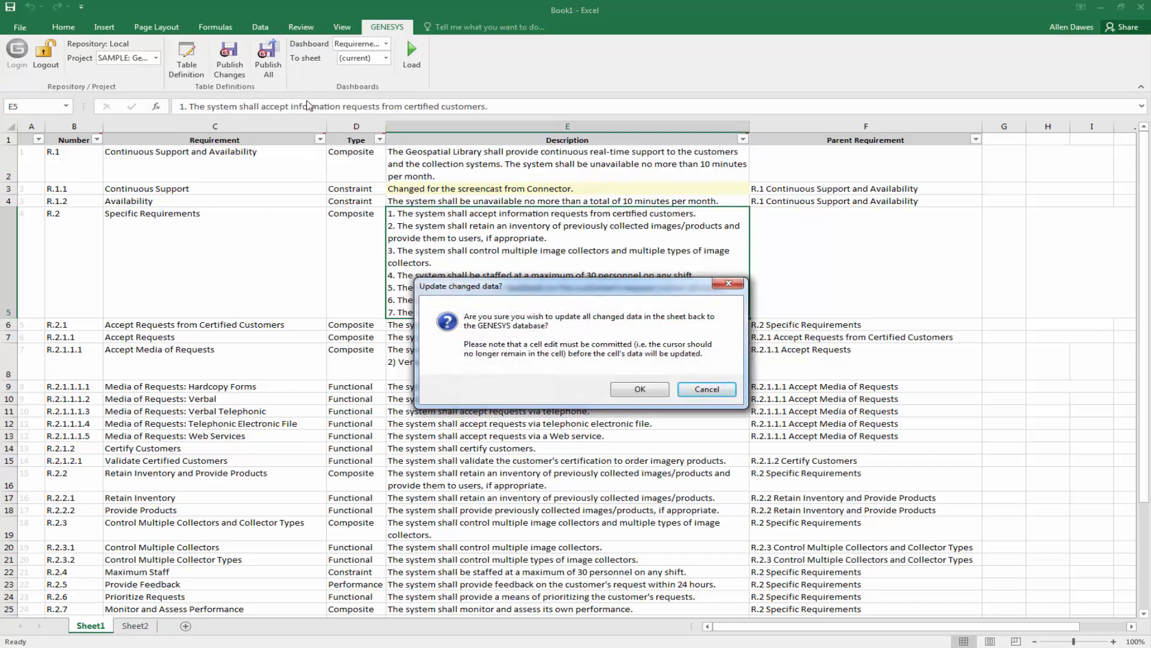
pyautogui.click(639, 390)
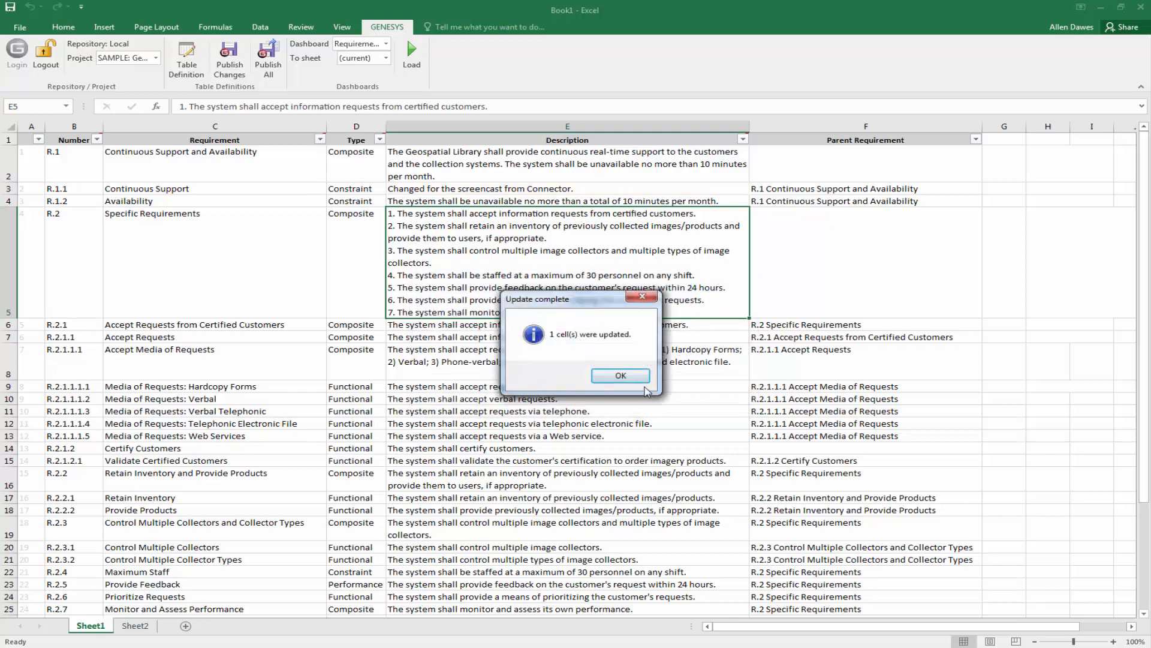
pyautogui.click(639, 381)
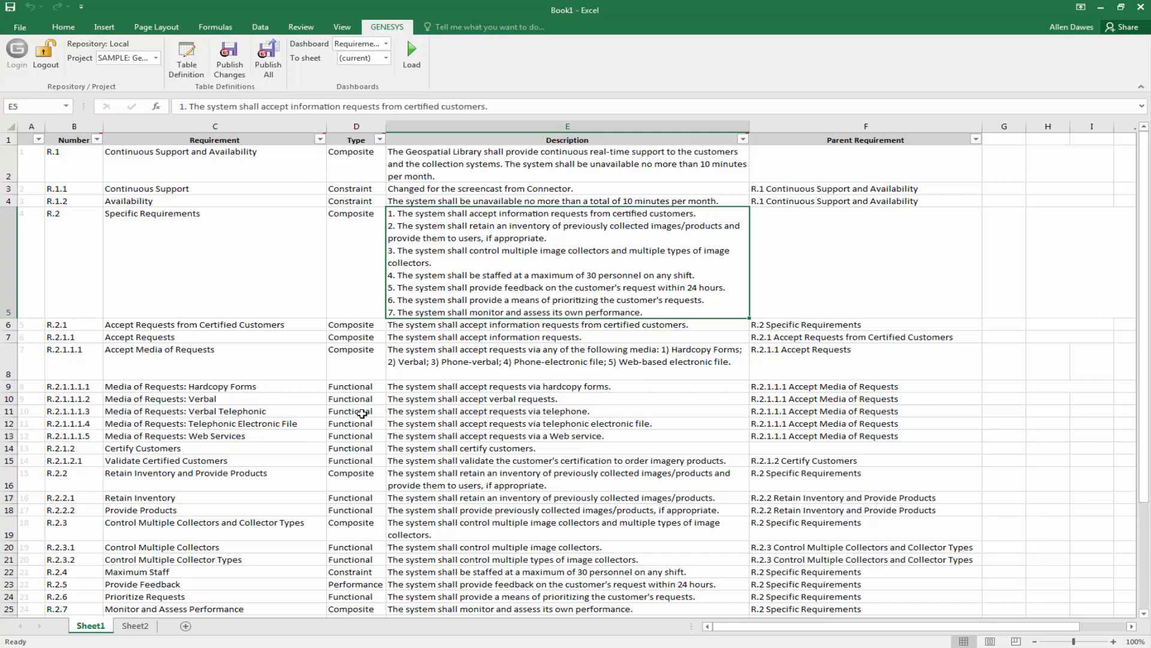
pyautogui.hotkey('alt', 'Tab')
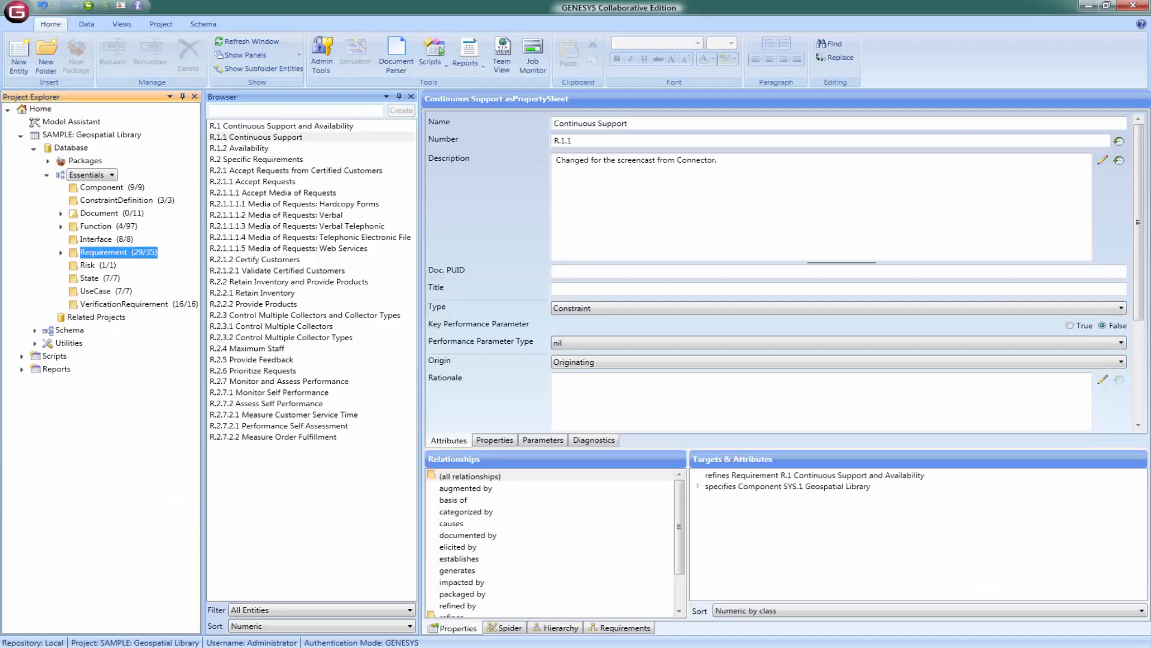
# Review the version history of R.1.1's Description attribute, then return to Excel.
pyautogui.click(277, 138)
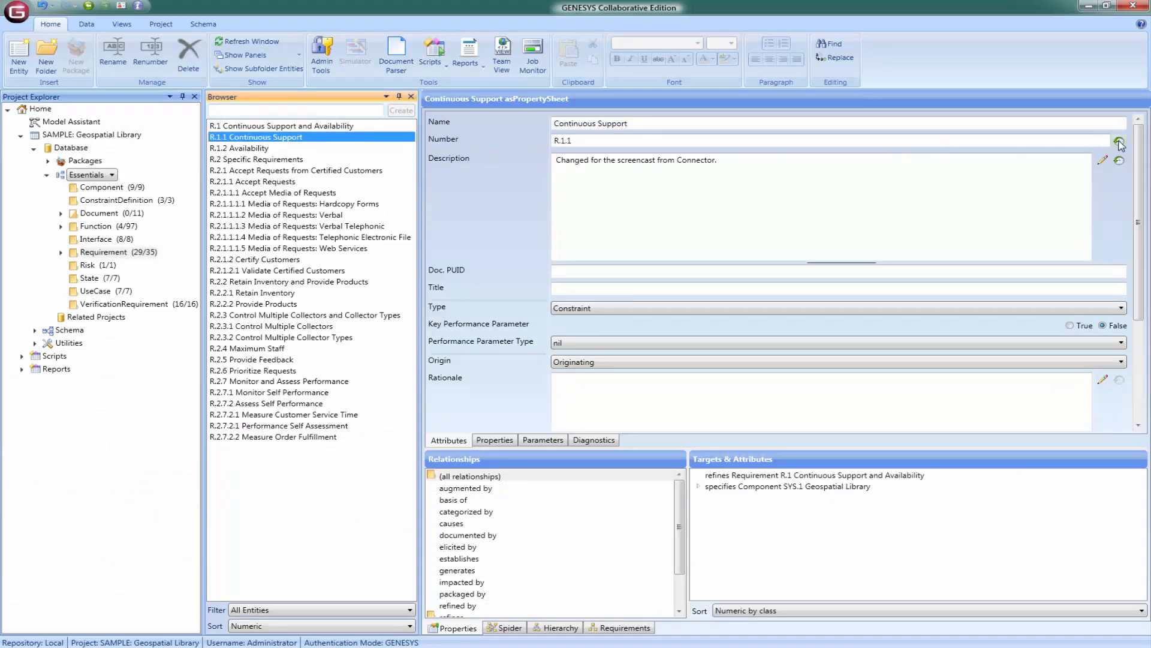
pyautogui.click(1118, 161)
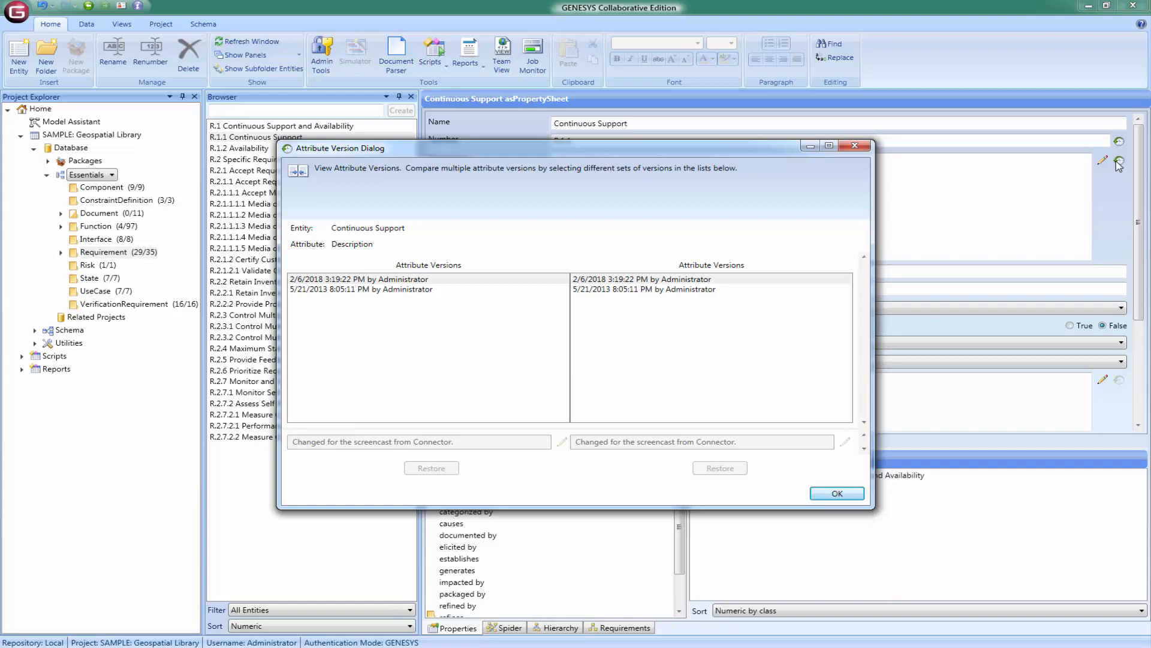
pyautogui.click(855, 146)
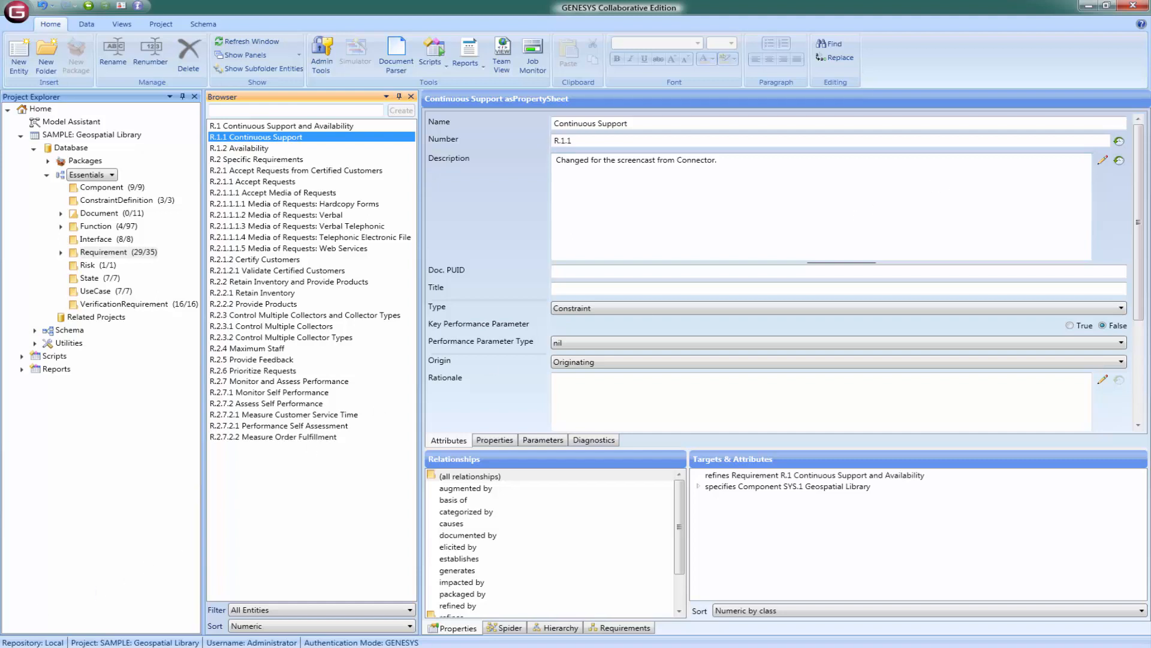
pyautogui.hotkey('alt', 'Tab')
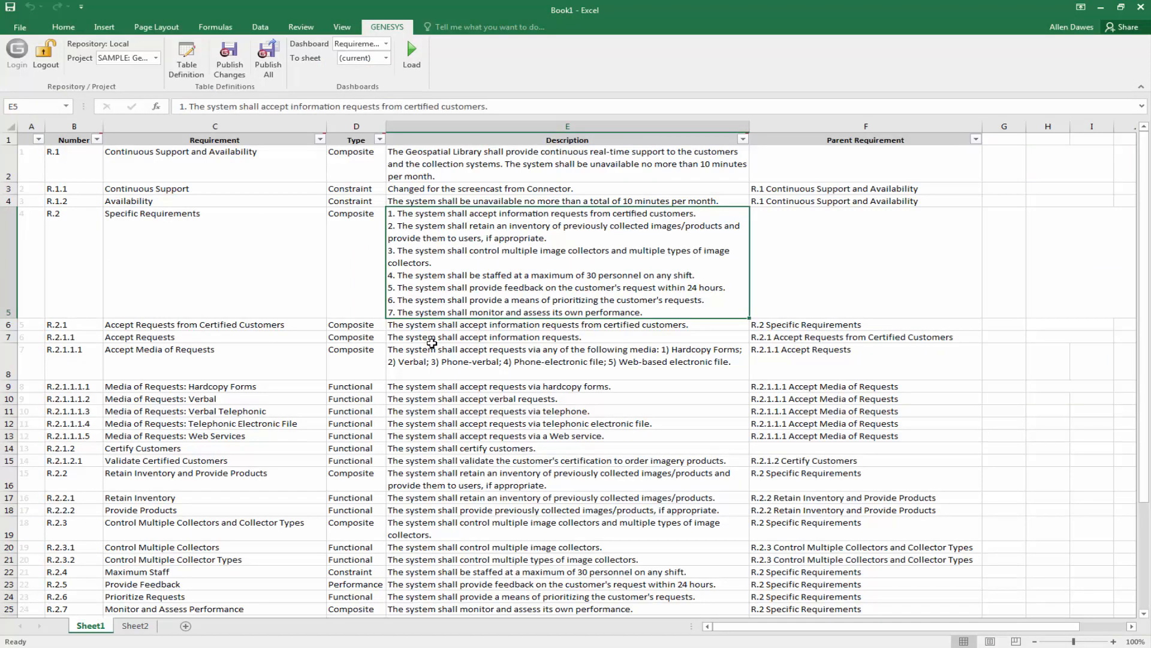
# Insert a blank row 5 and enter number 1.1.2 with requirement name 'New Entity'.
pyautogui.rightClick(9, 283)
pyautogui.click(36, 384)
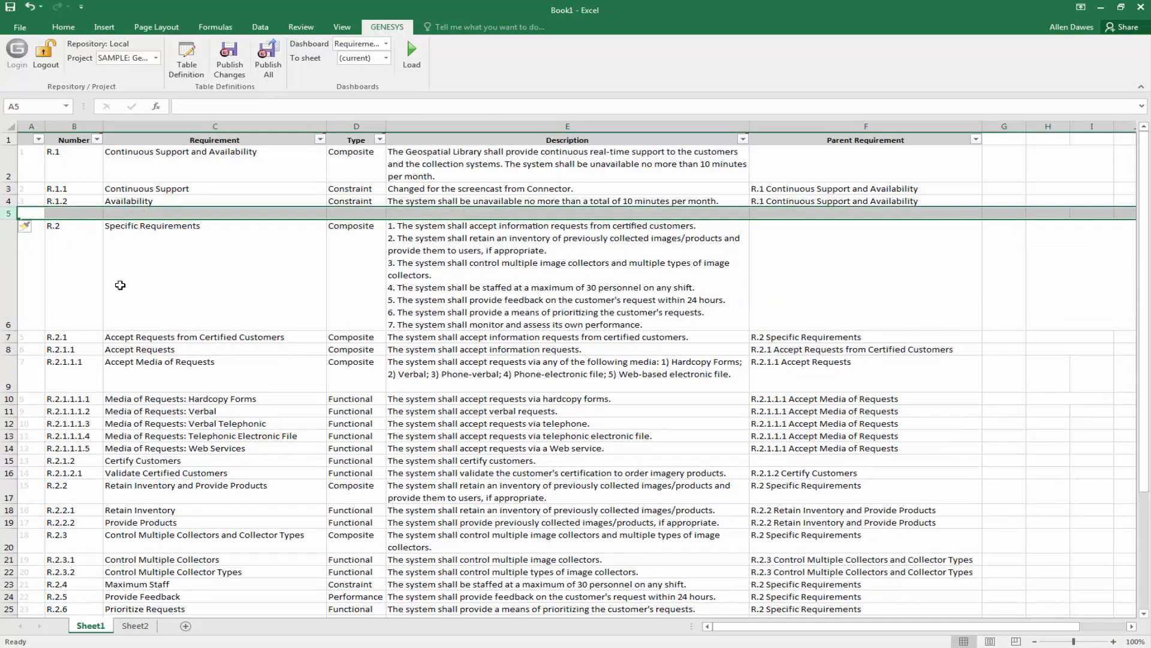
pyautogui.click(85, 214)
pyautogui.write('1.1')
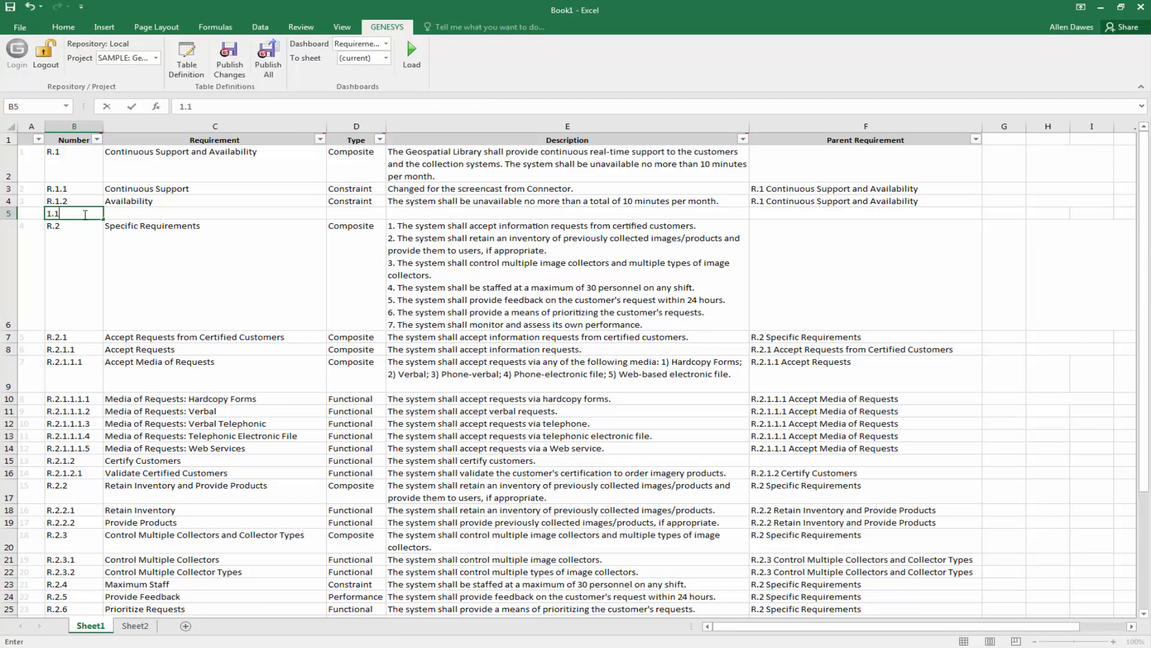
pyautogui.write('.2')
pyautogui.press('Tab')
pyautogui.write('New Entity')
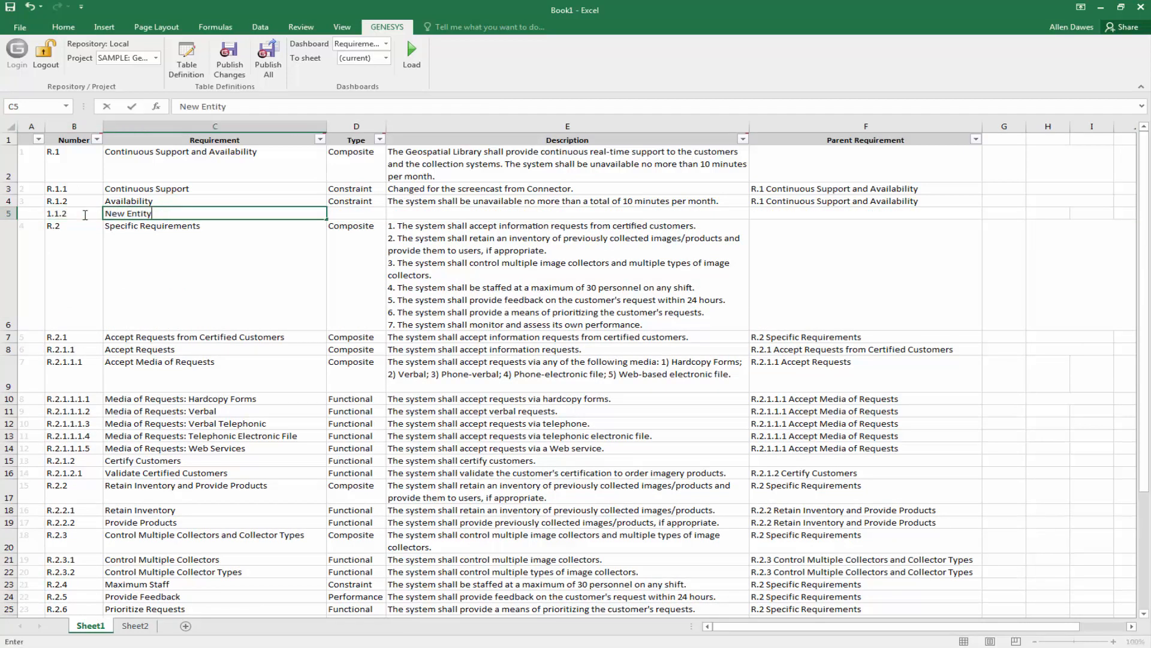
pyautogui.press('Tab')
# Set type Functional, description 'Created in Excel, then pushed to GENESYS', and parent R.1.
pyautogui.write('Functional')
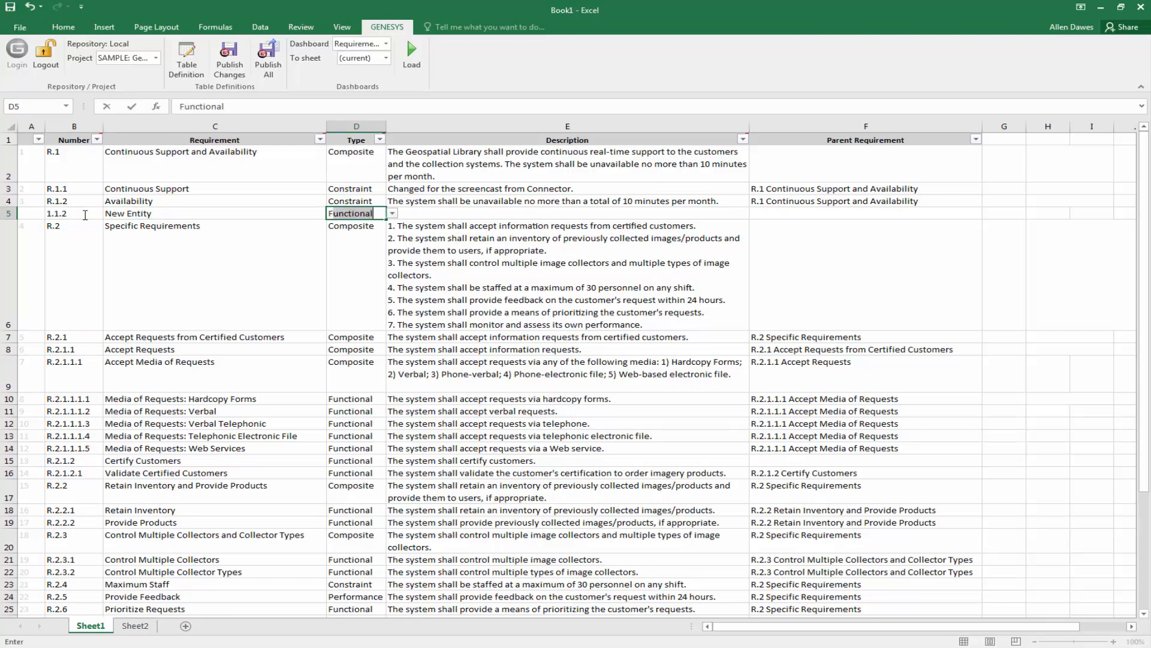
pyautogui.press('Tab')
pyautogui.write('Created')
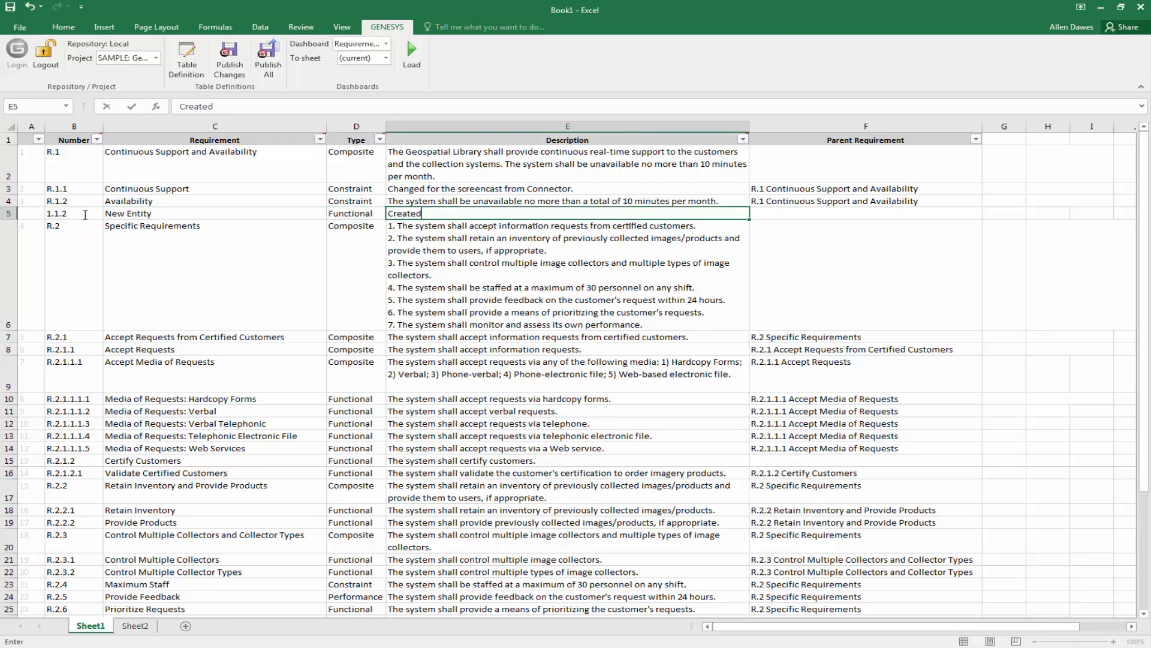
pyautogui.write(' in Excel, then pushed to GENESYS.')
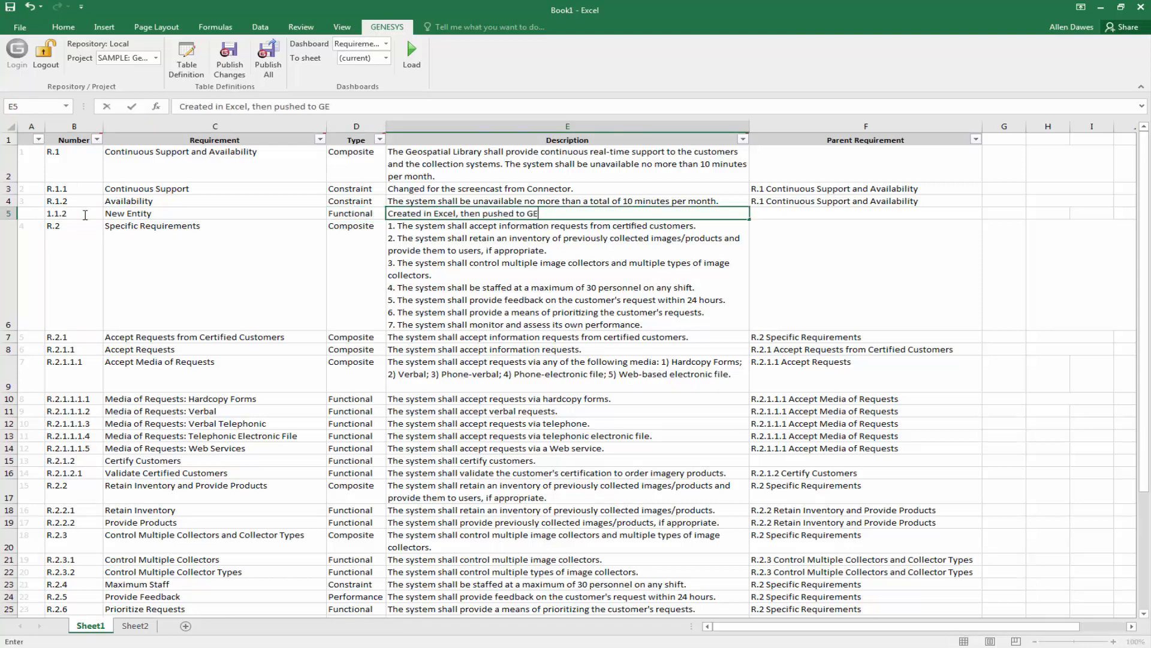
pyautogui.click(804, 215)
pyautogui.write('R.1 Continuous Support and Availability')
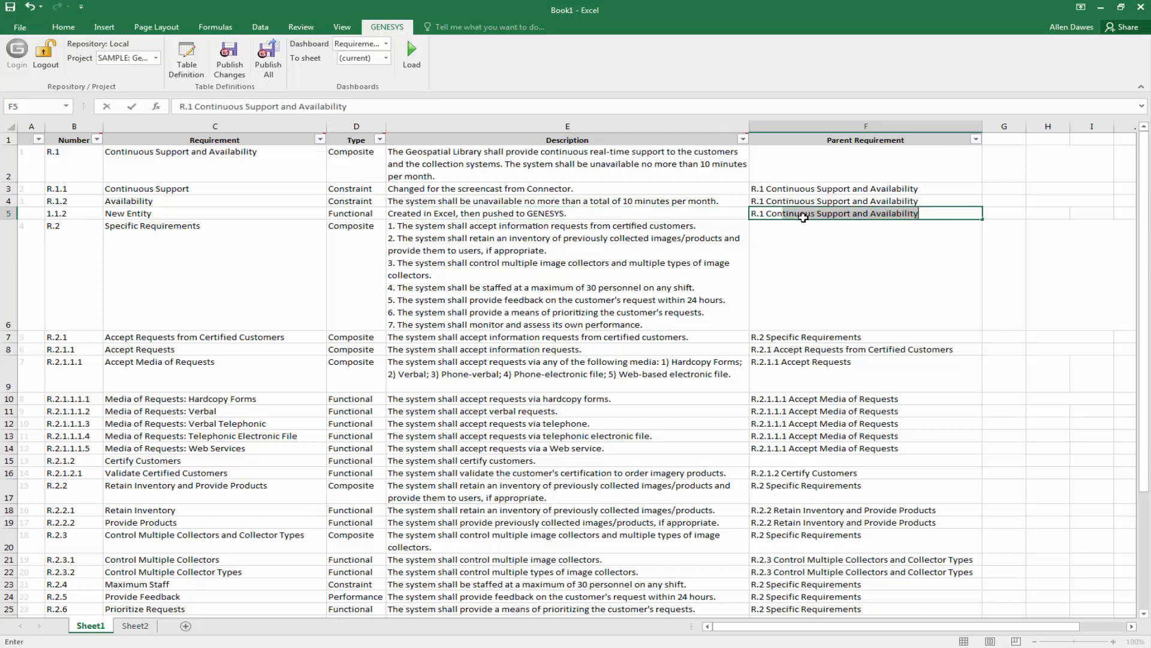
pyautogui.press('Return')
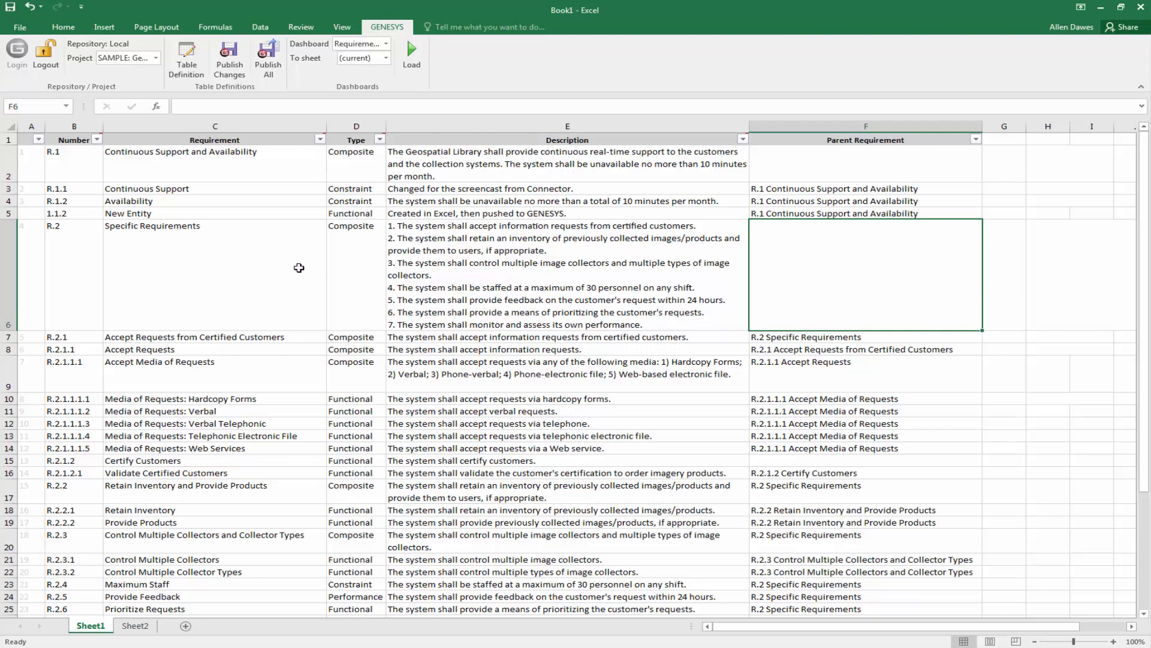
# Publish the New Entity row to GENESYS, confirm and reload, then switch to GENESYS.
pyautogui.click(238, 60)
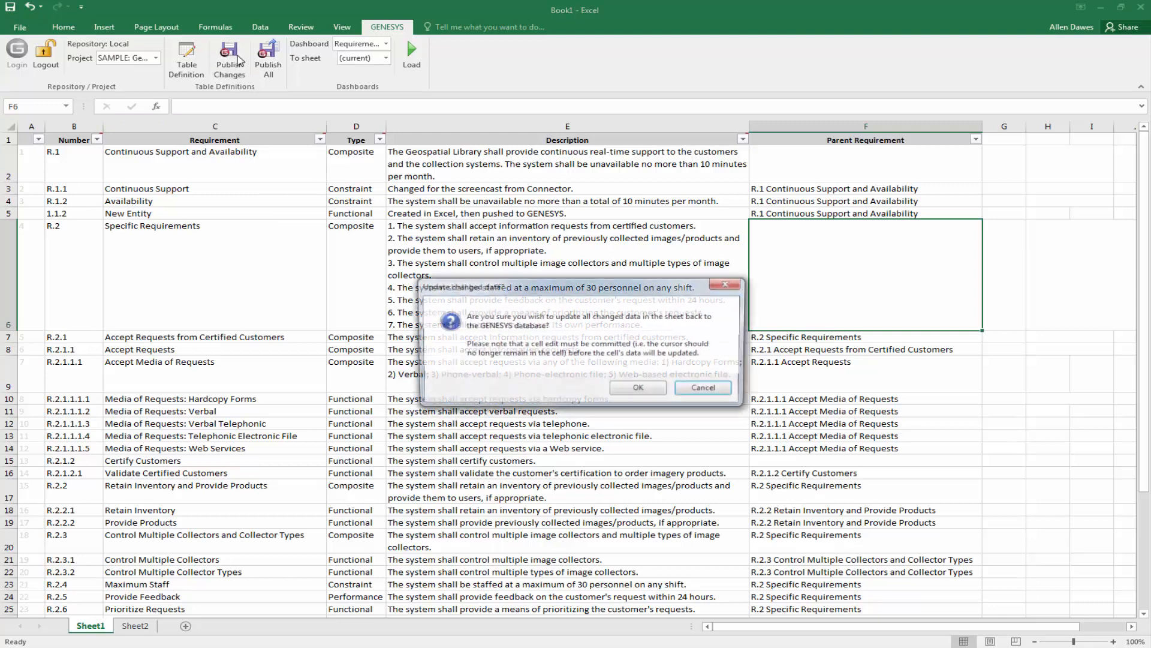
pyautogui.click(635, 390)
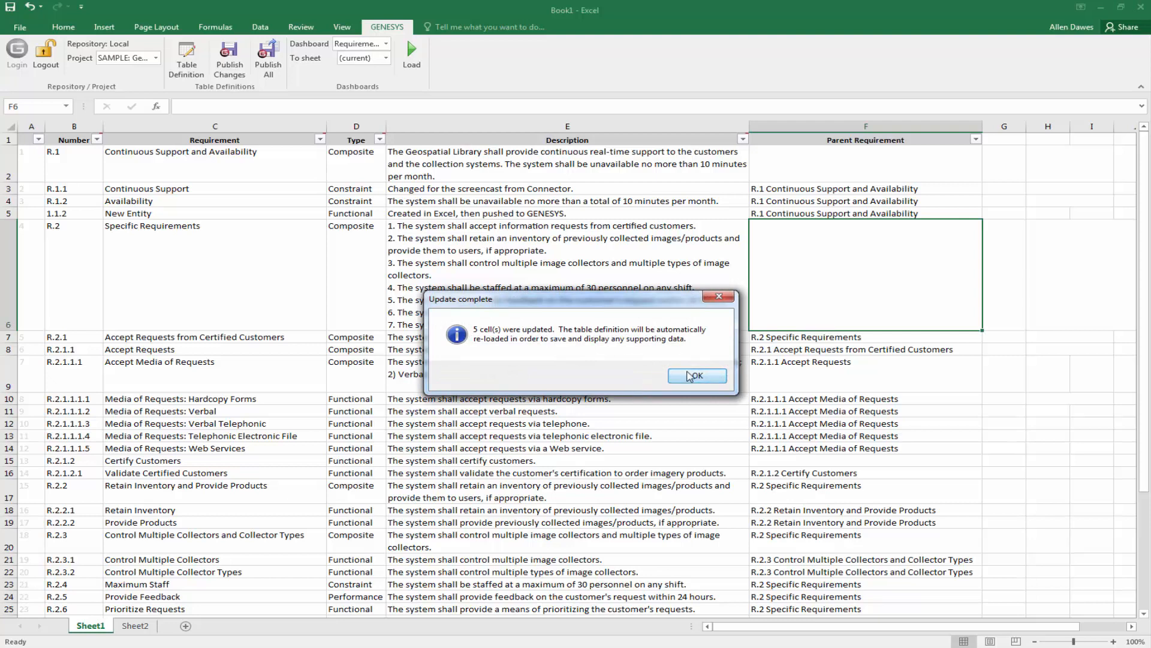
pyautogui.click(690, 376)
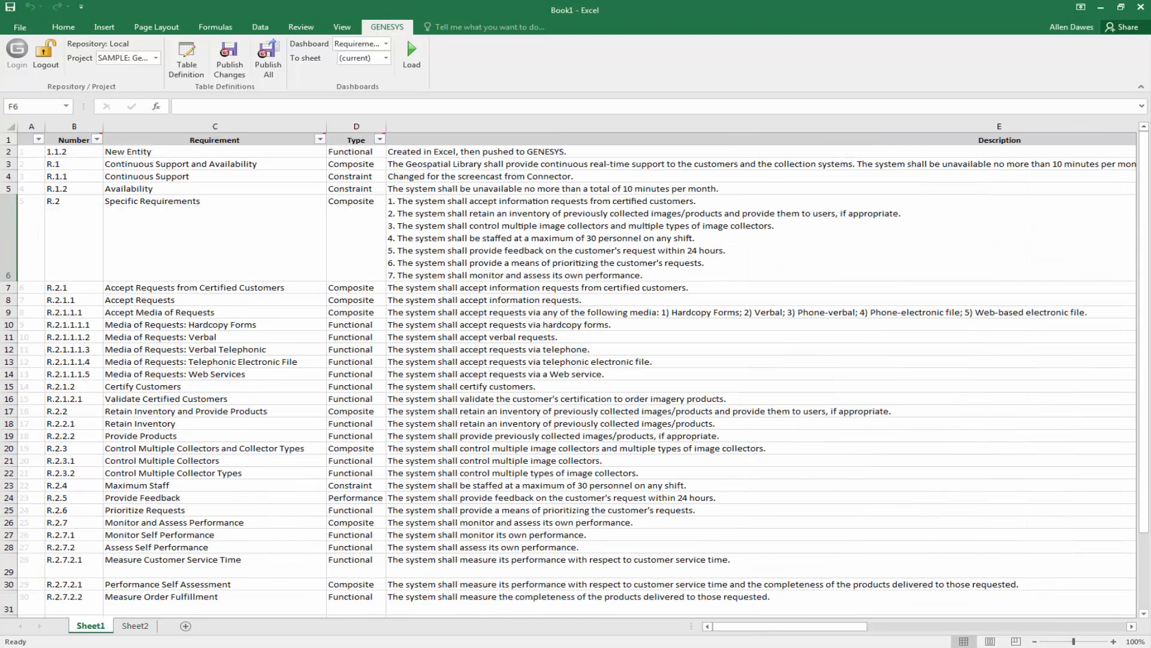
pyautogui.hotkey('alt', 'Tab')
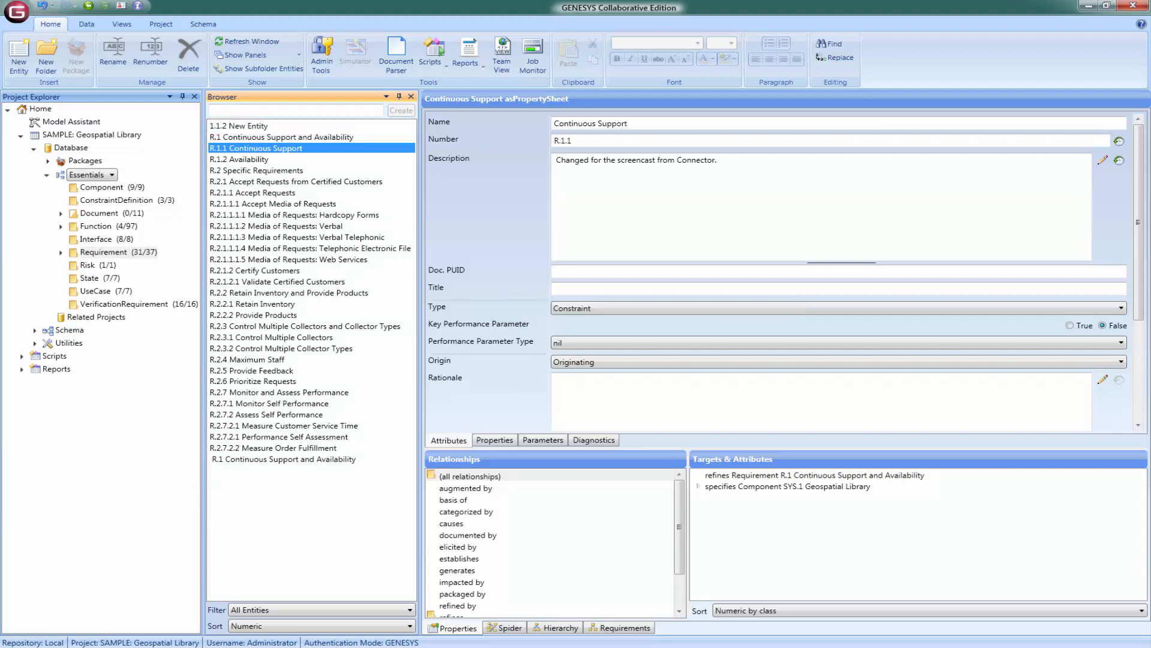
# After spotting 1.1.2 New Entity in the GENESYS browser, switch back to Excel.
pyautogui.hotkey('alt', 'Tab')
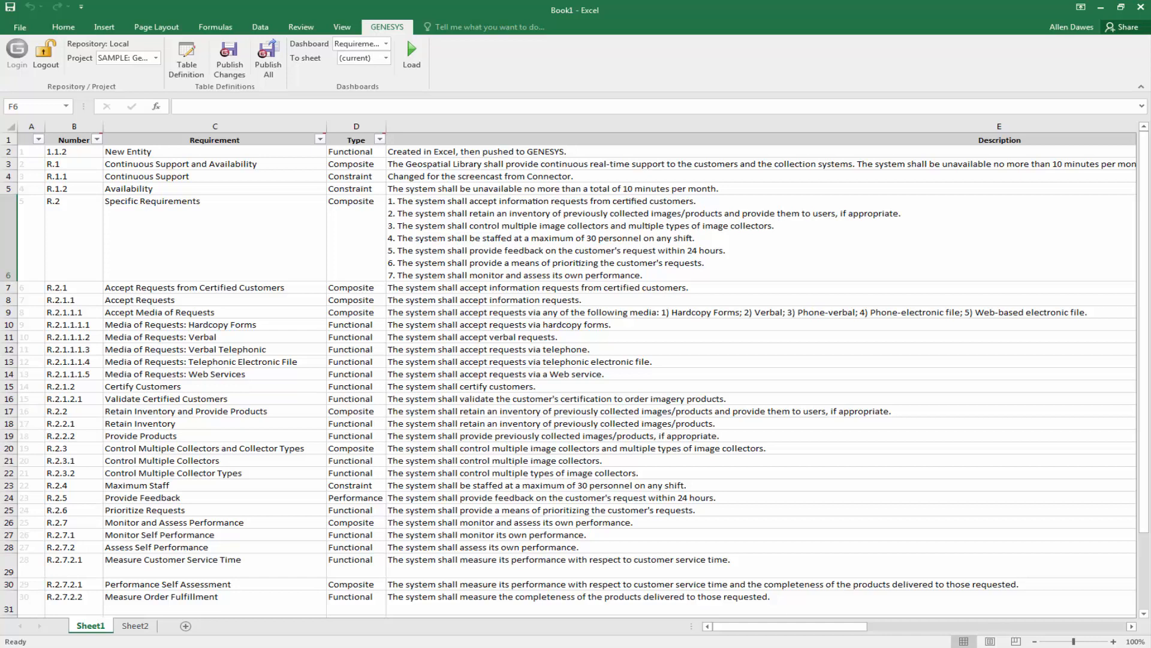
# Load the Program Management dashboard with the To sheet destination set to (new).
pyautogui.click(387, 44)
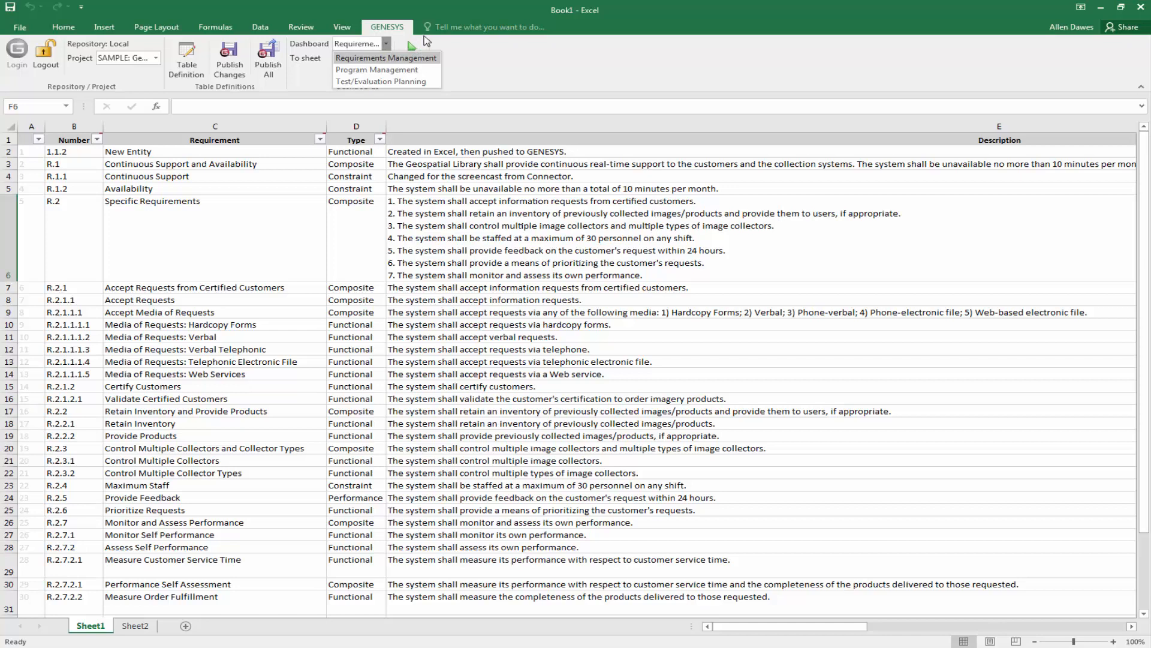
pyautogui.click(419, 70)
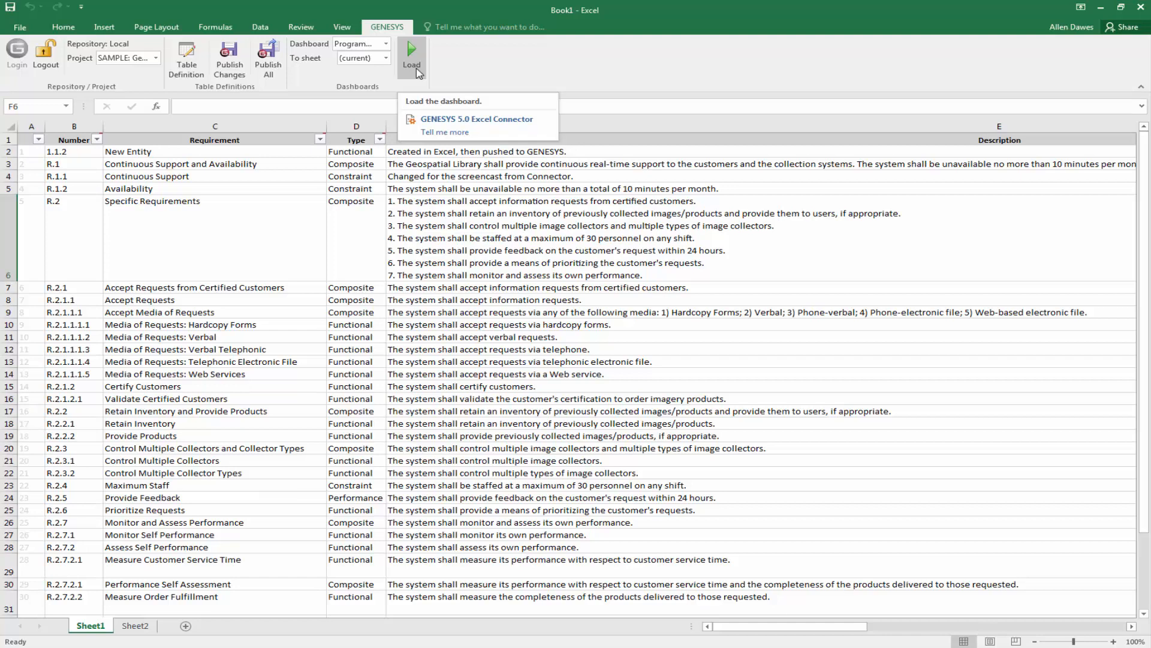
pyautogui.click(386, 58)
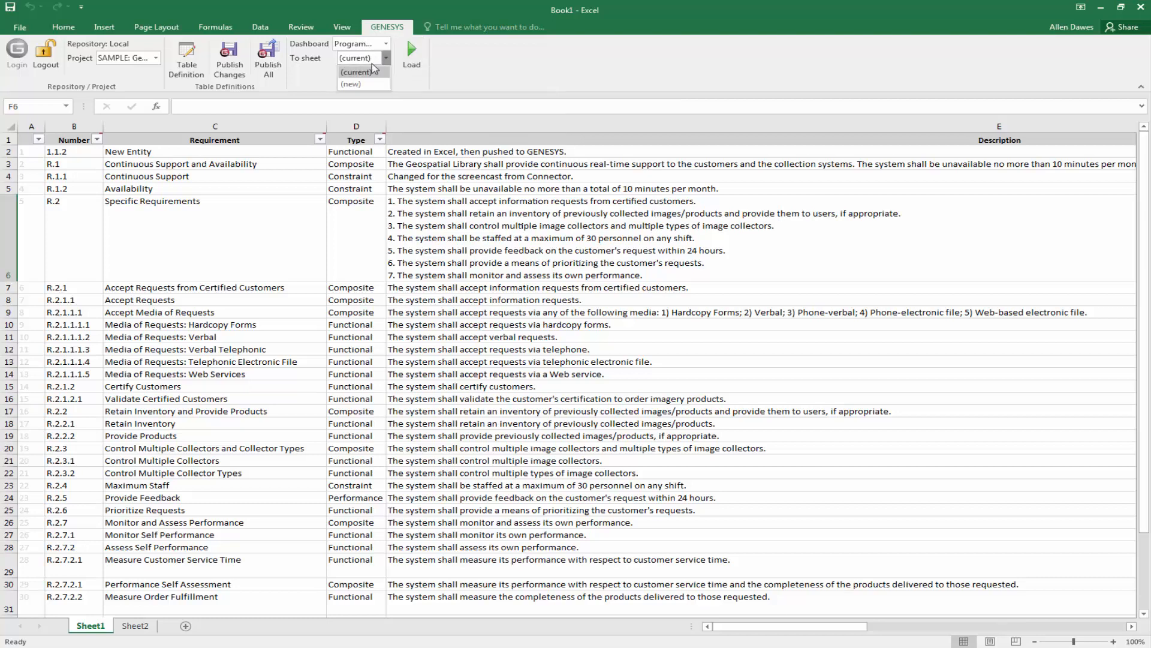
pyautogui.click(370, 81)
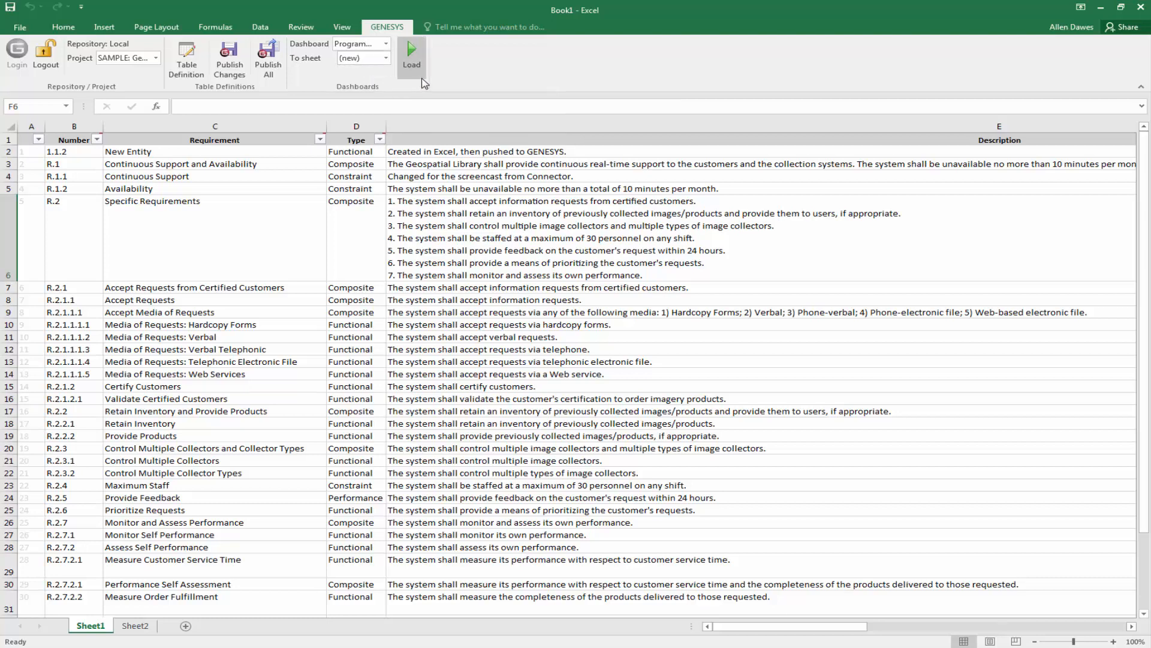
pyautogui.click(411, 54)
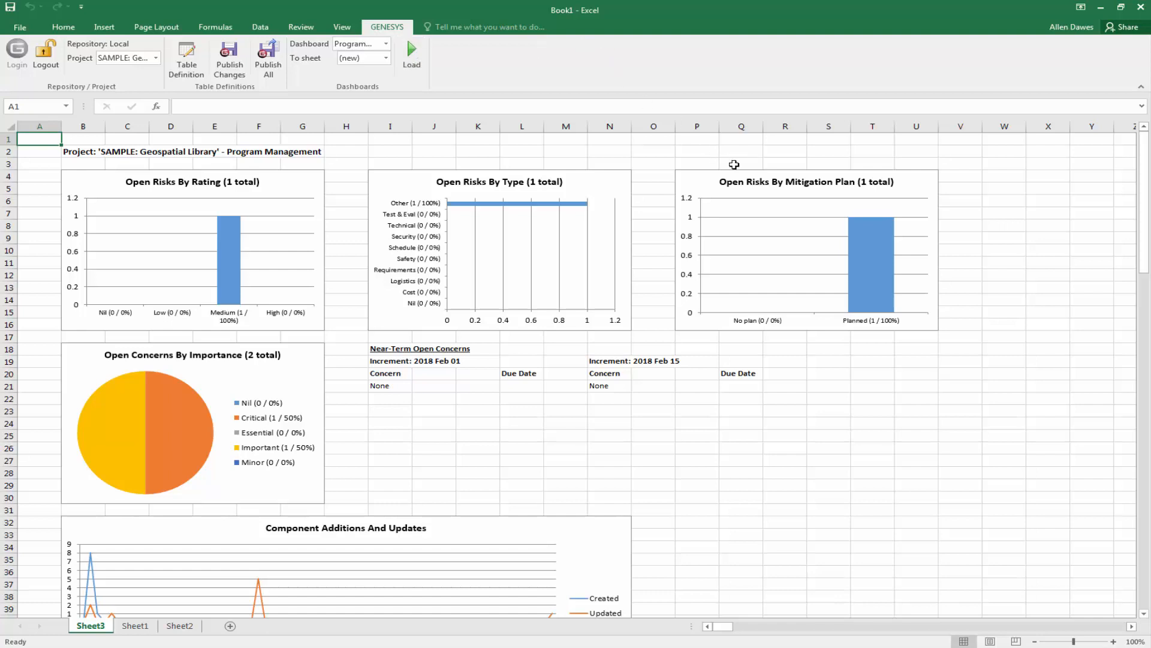
# Scroll down Sheet3 to review the Function Additions, Allocated Functions and Requirement Additions charts.
pyautogui.scroll(-1, 844, 372)
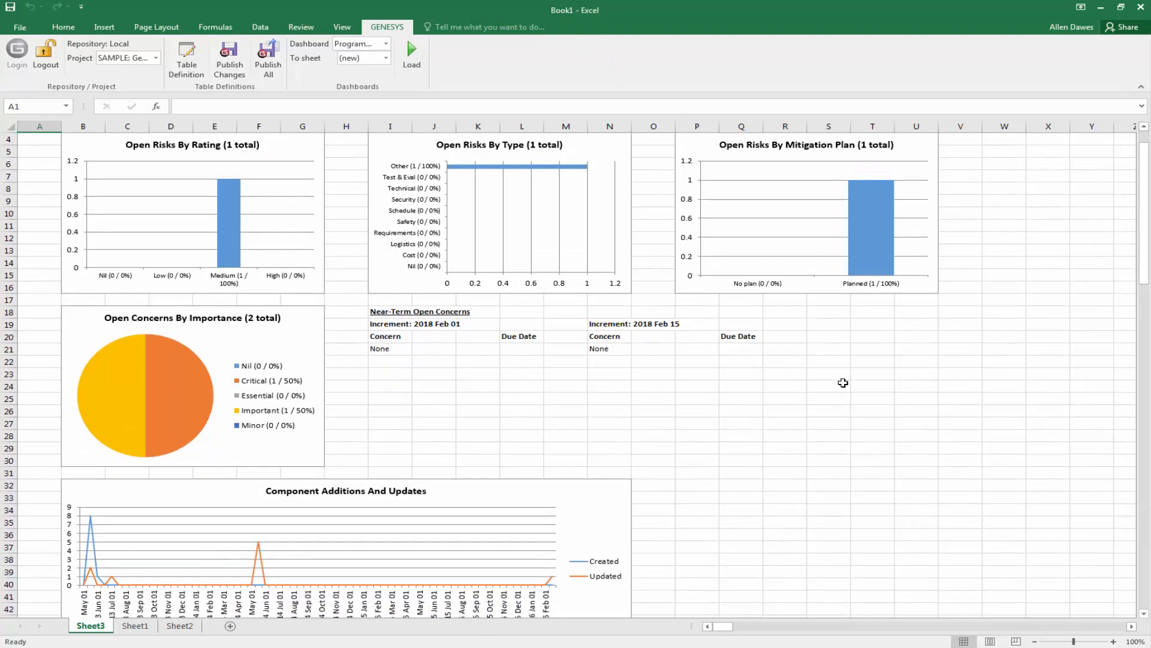
pyautogui.scroll(-1, 843, 383)
pyautogui.scroll(-1, 843, 390)
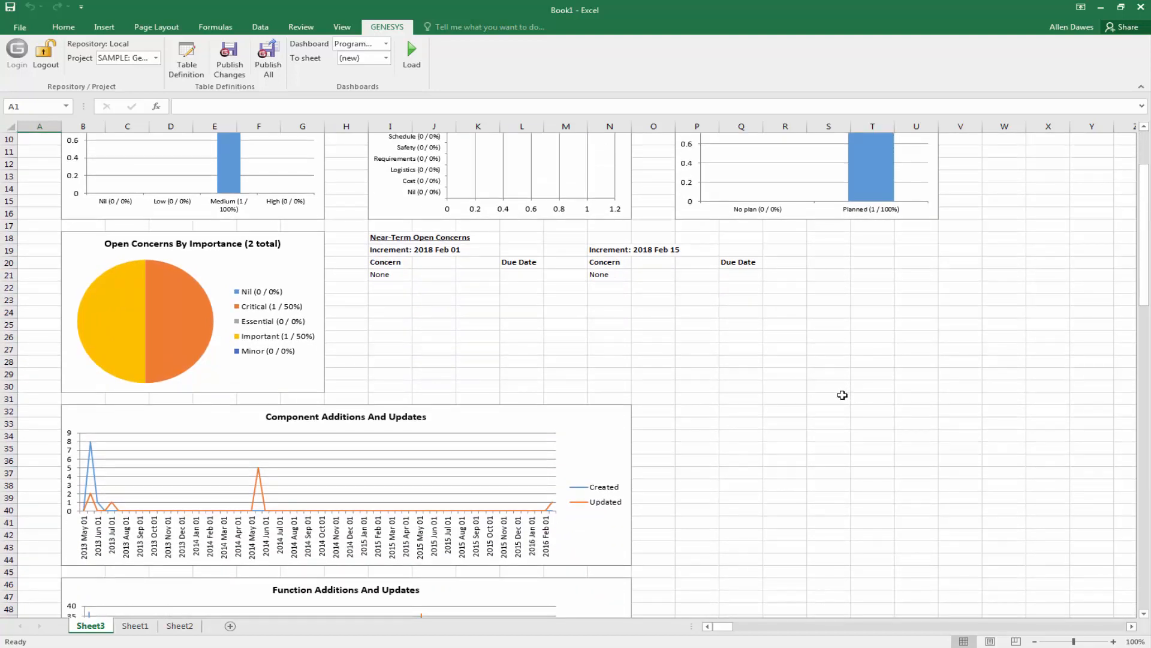
pyautogui.scroll(-5, 842, 395)
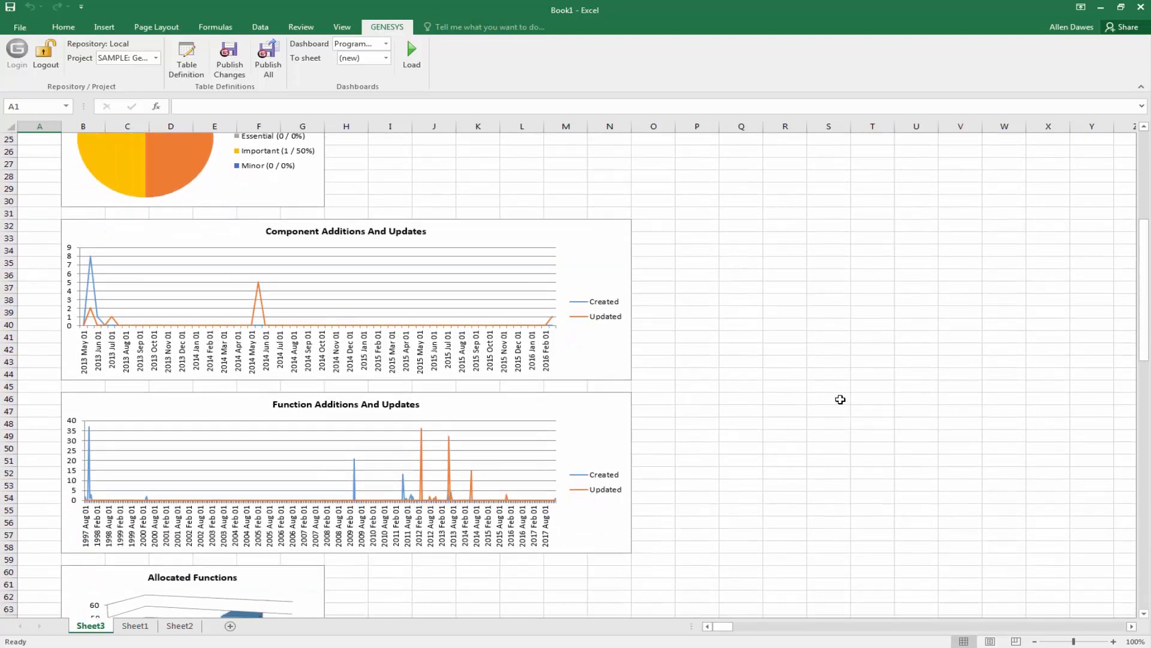
pyautogui.scroll(-3, 840, 399)
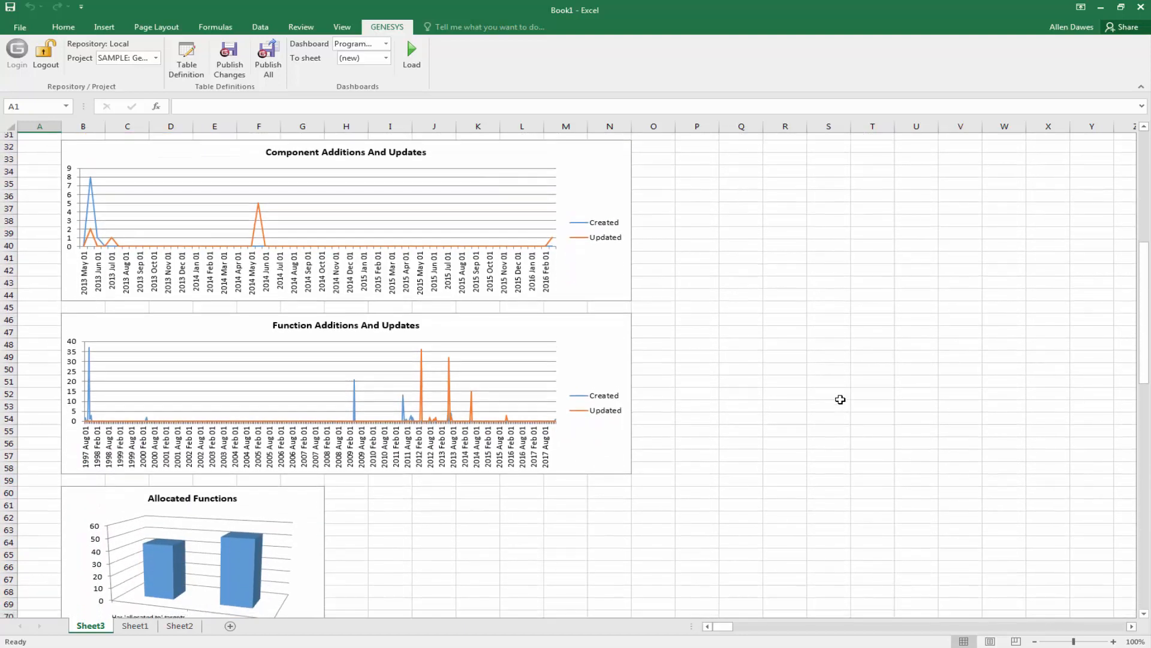
pyautogui.scroll(-1, 840, 399)
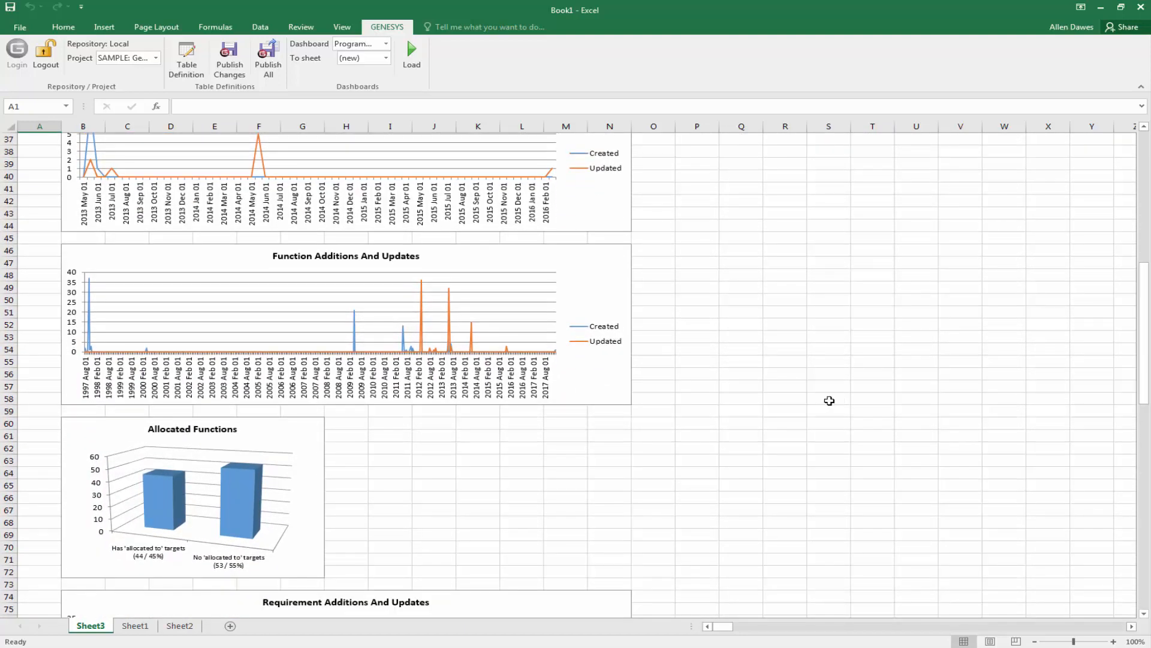